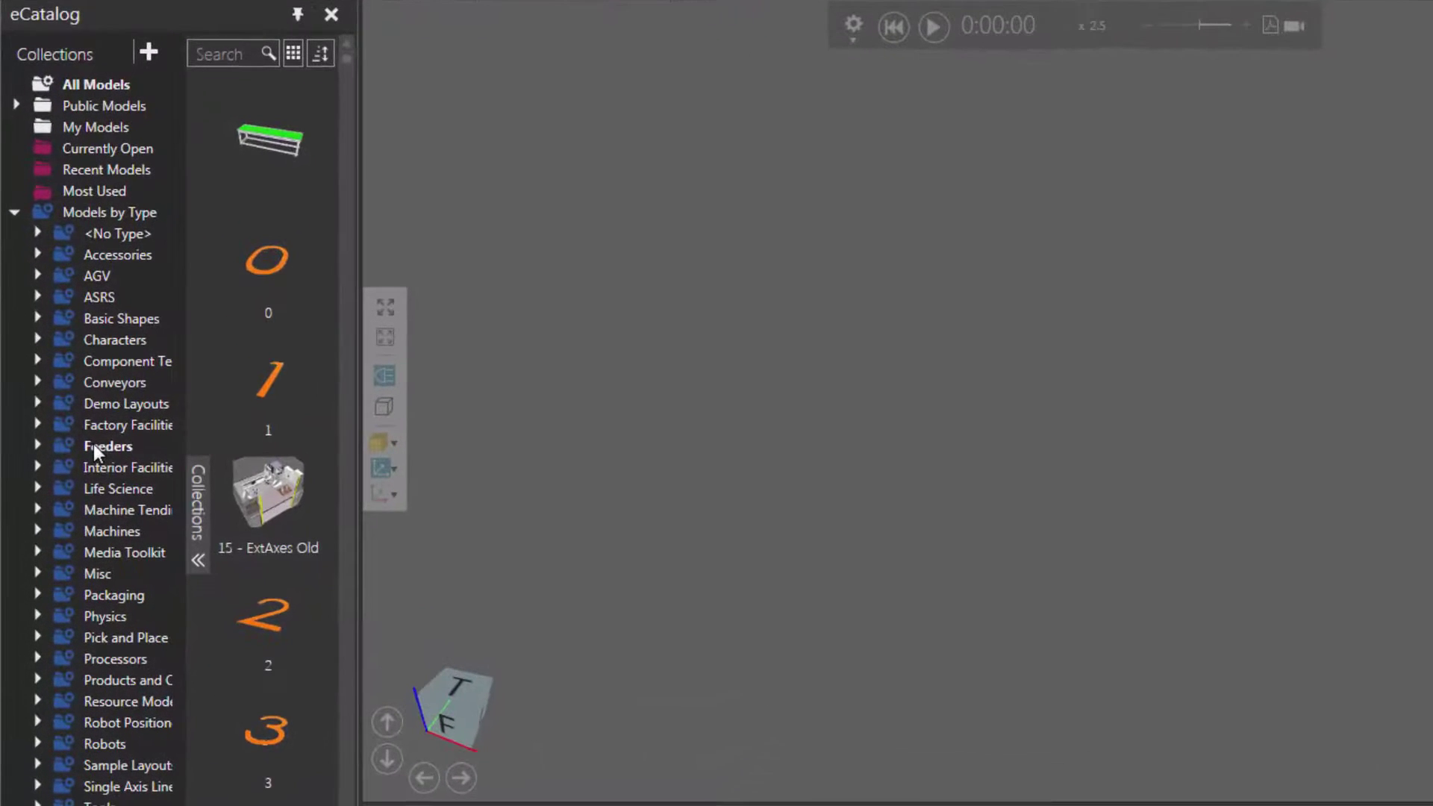
Place a Basic Feeder from Feeders, then a roller Conveyor from Conveyors > Visual Components beside it.
left_click(92, 445)
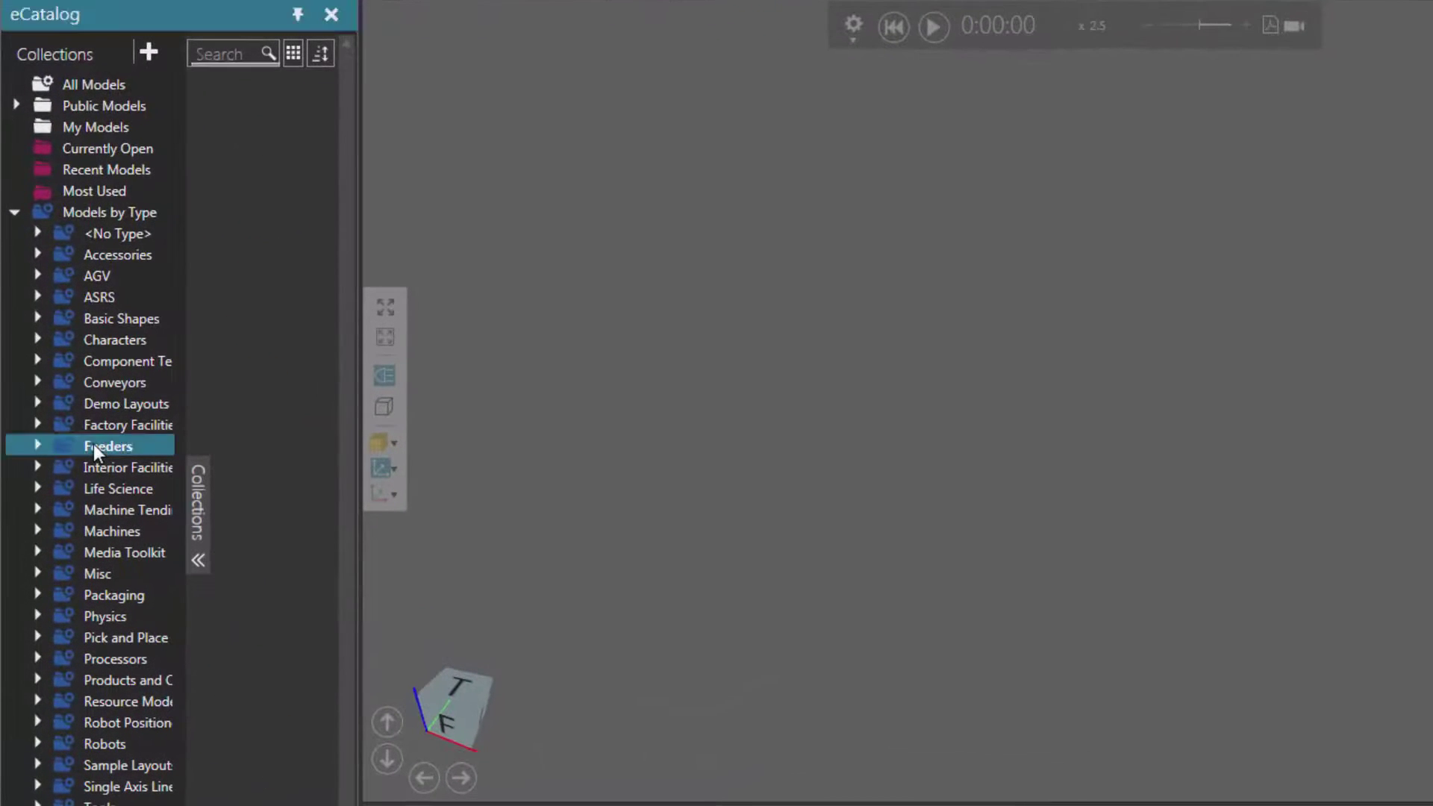
left_click_drag(279, 270, 599, 291)
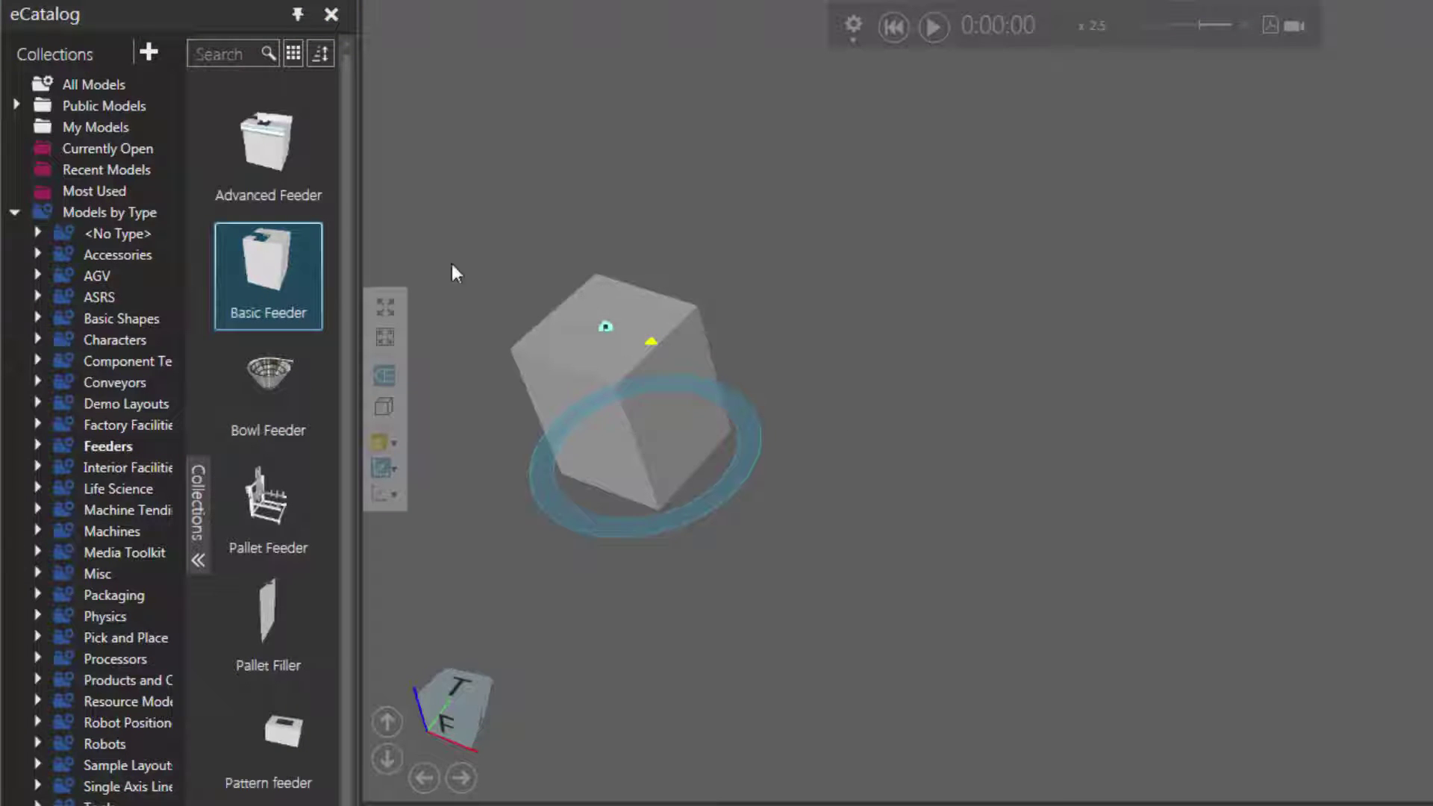
left_click(38, 381)
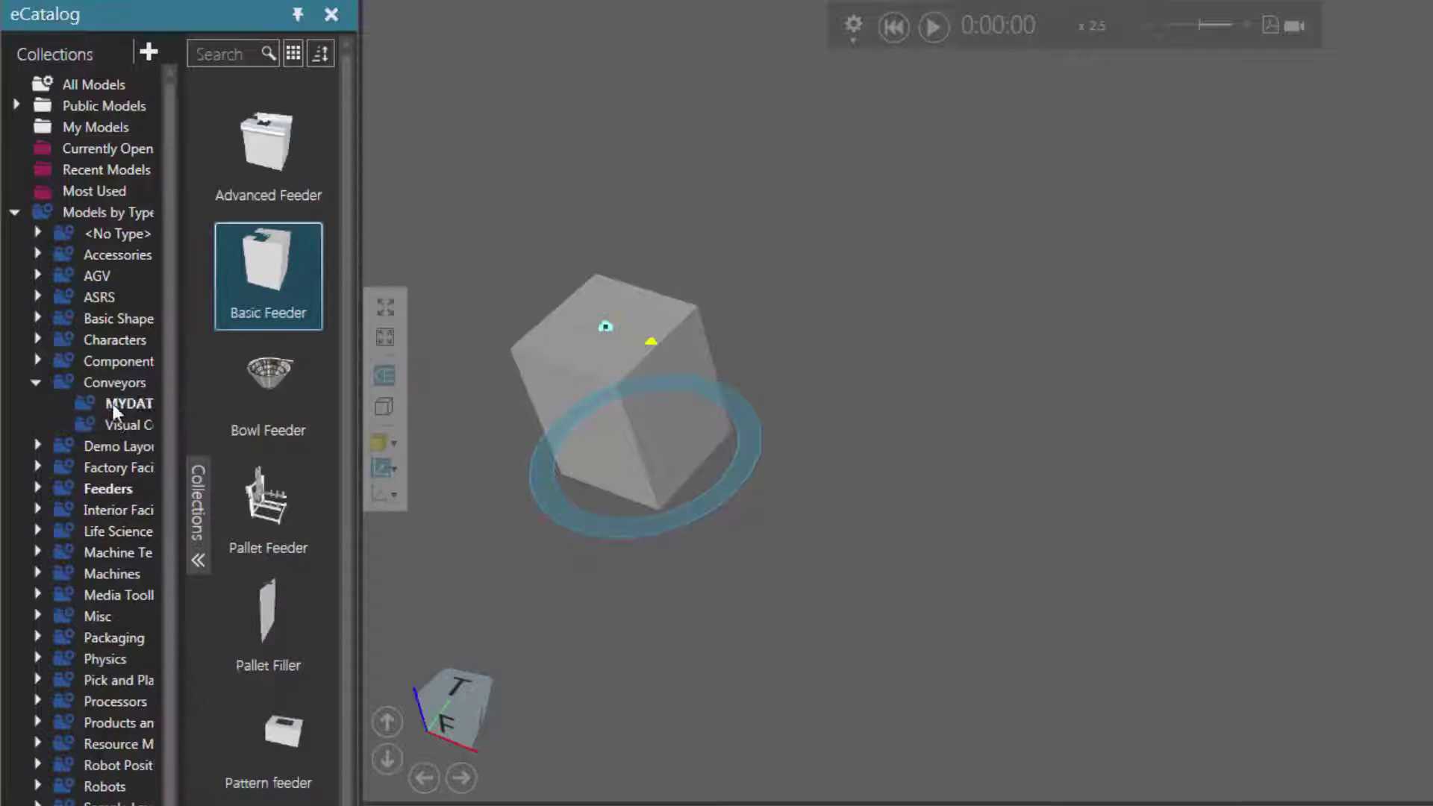
left_click(124, 426)
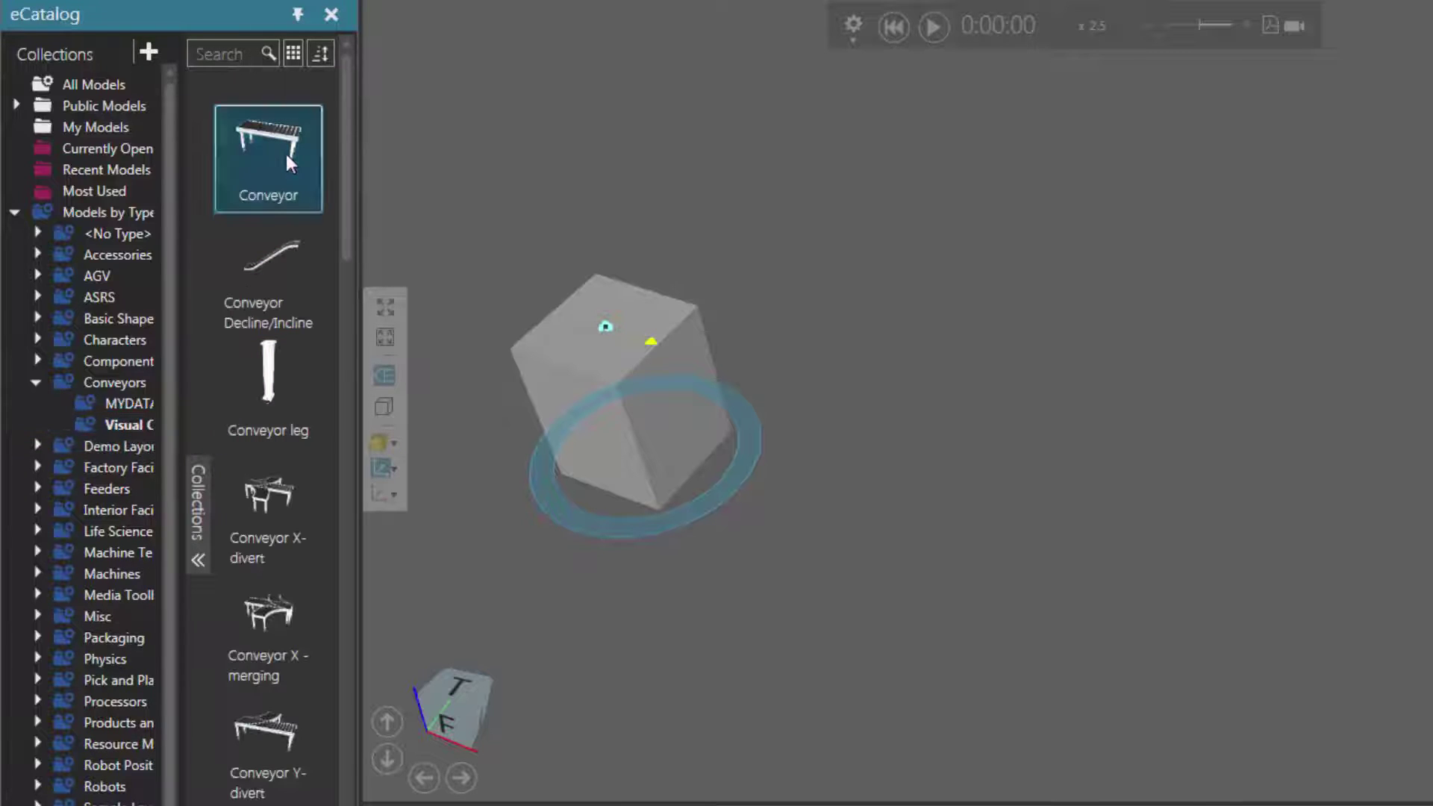
left_click_drag(289, 140, 894, 290)
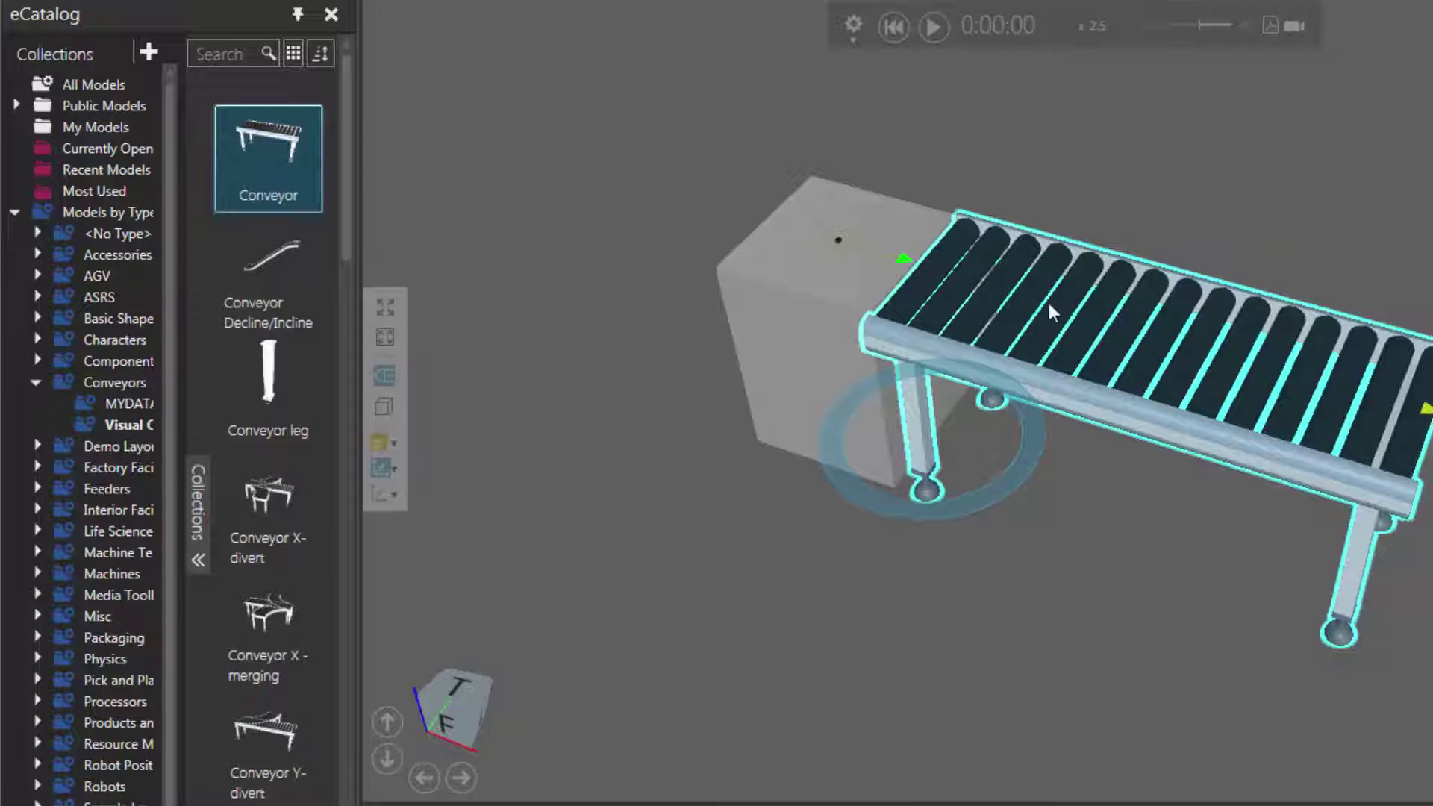
Search the eCatalog for 'shuttle' and snap the Shuttle onto the roller conveyor's far end.
left_click(224, 54)
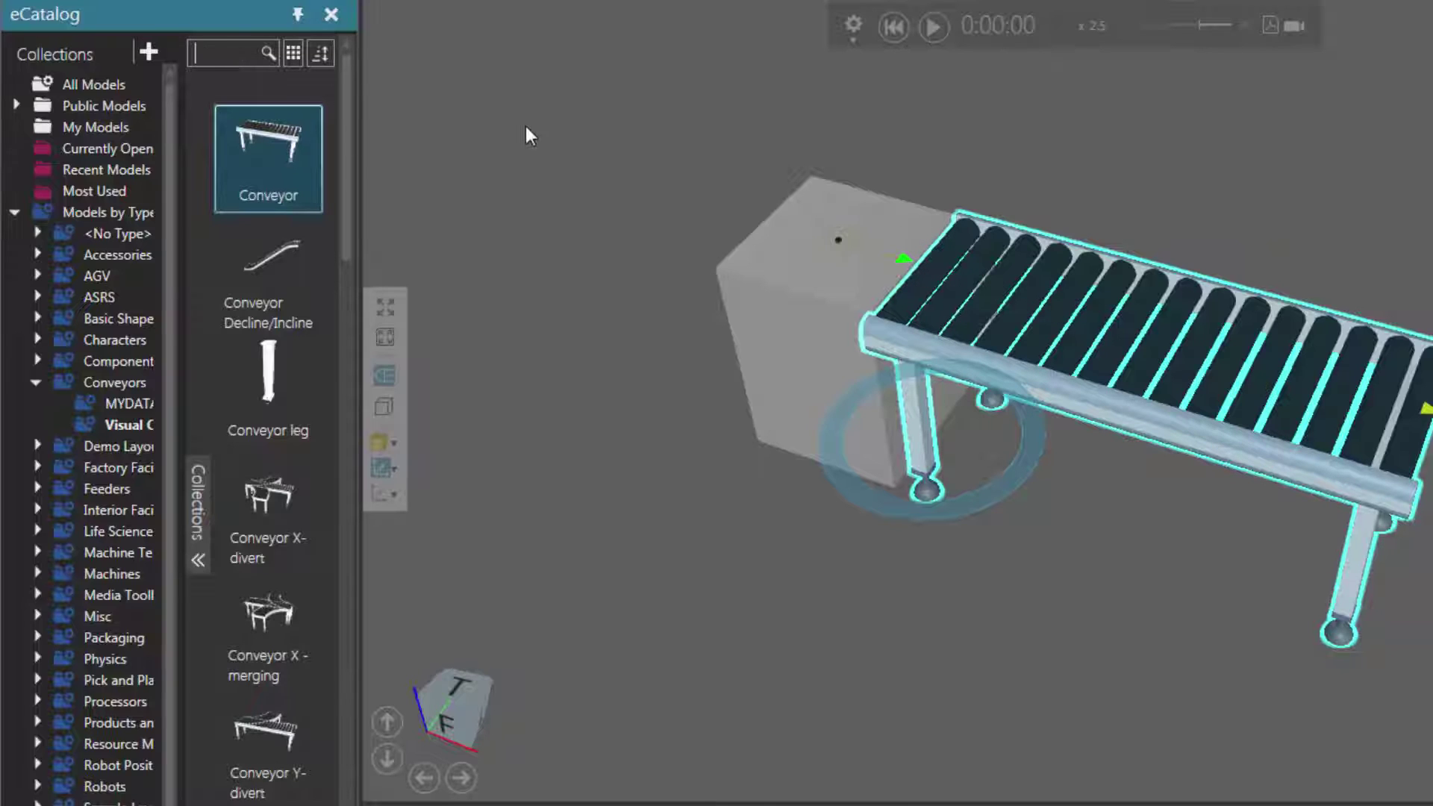
type("shuttle")
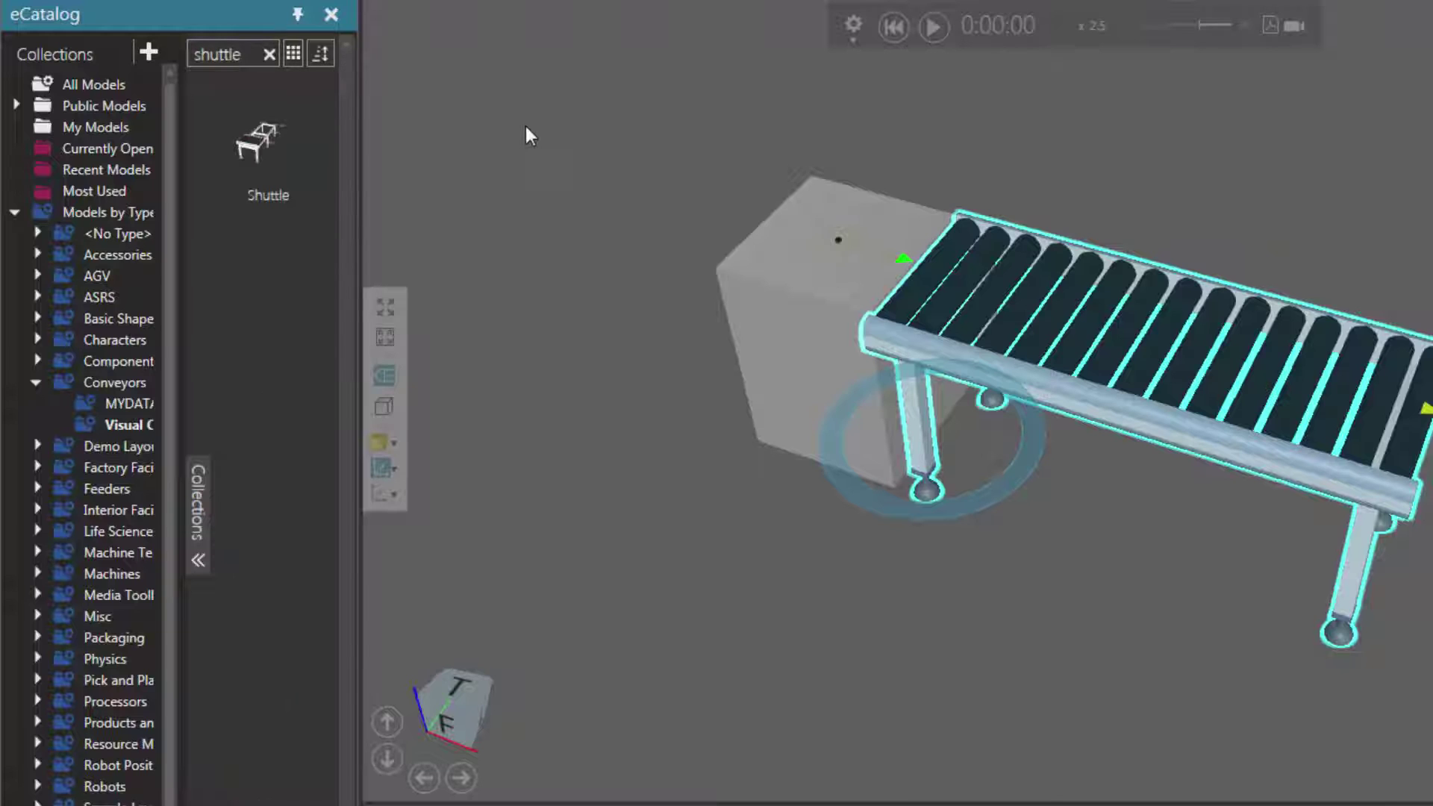
left_click_drag(275, 154, 1218, 213)
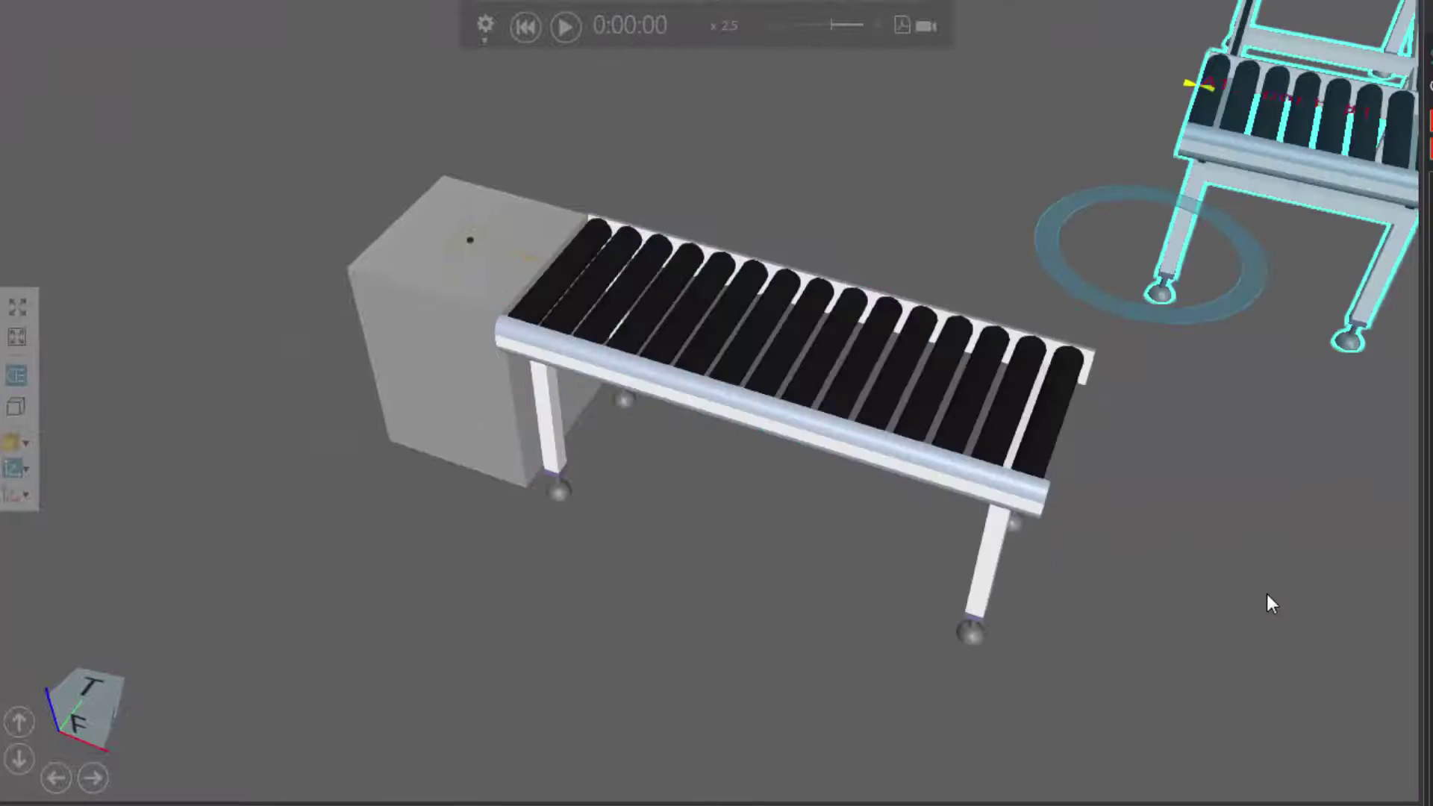
right_click_drag(1271, 598, 999, 649)
left_click_drag(1040, 200, 785, 516)
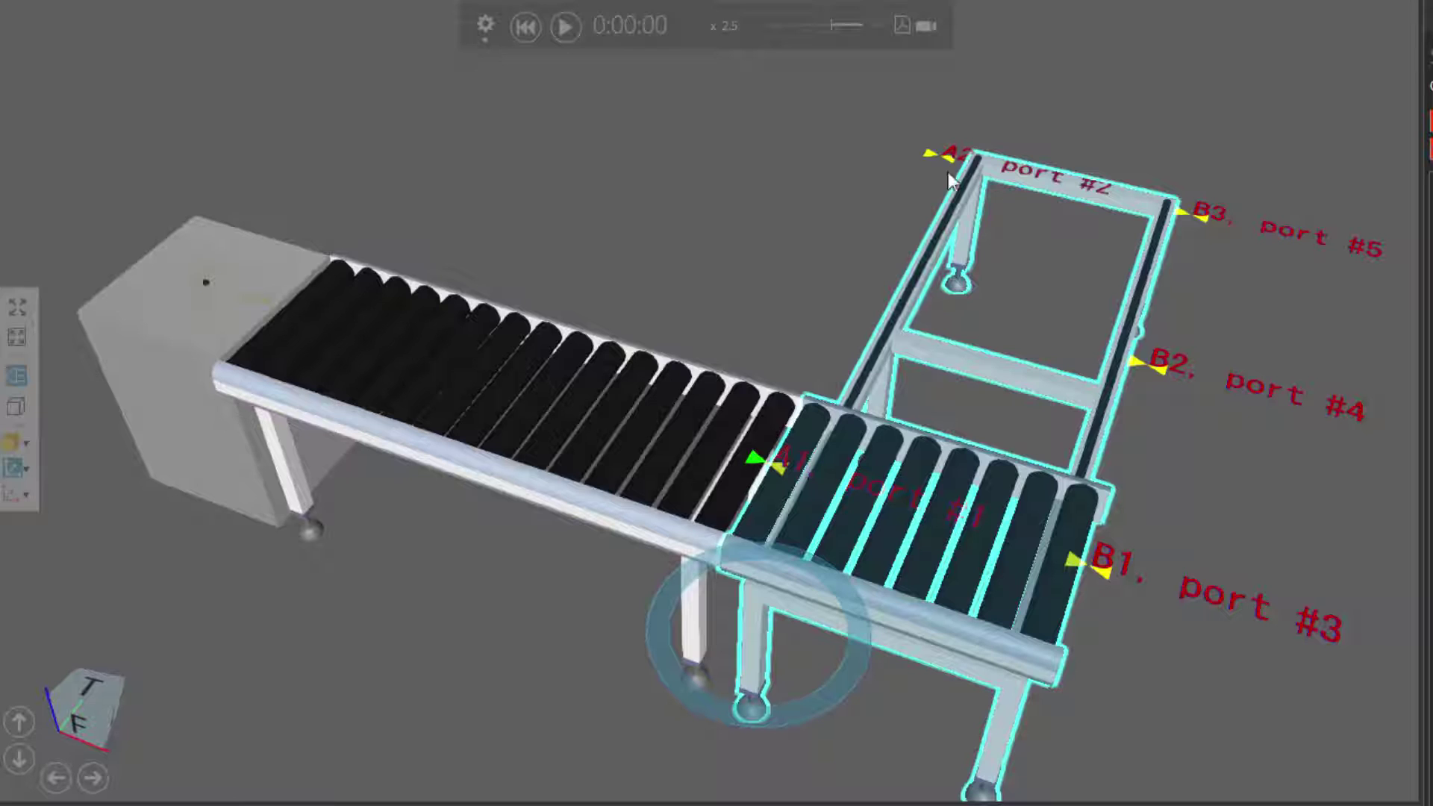
Clone the feeder and its roller conveyor and snap the clone to the Shuttle's A2 port.
left_click(263, 290)
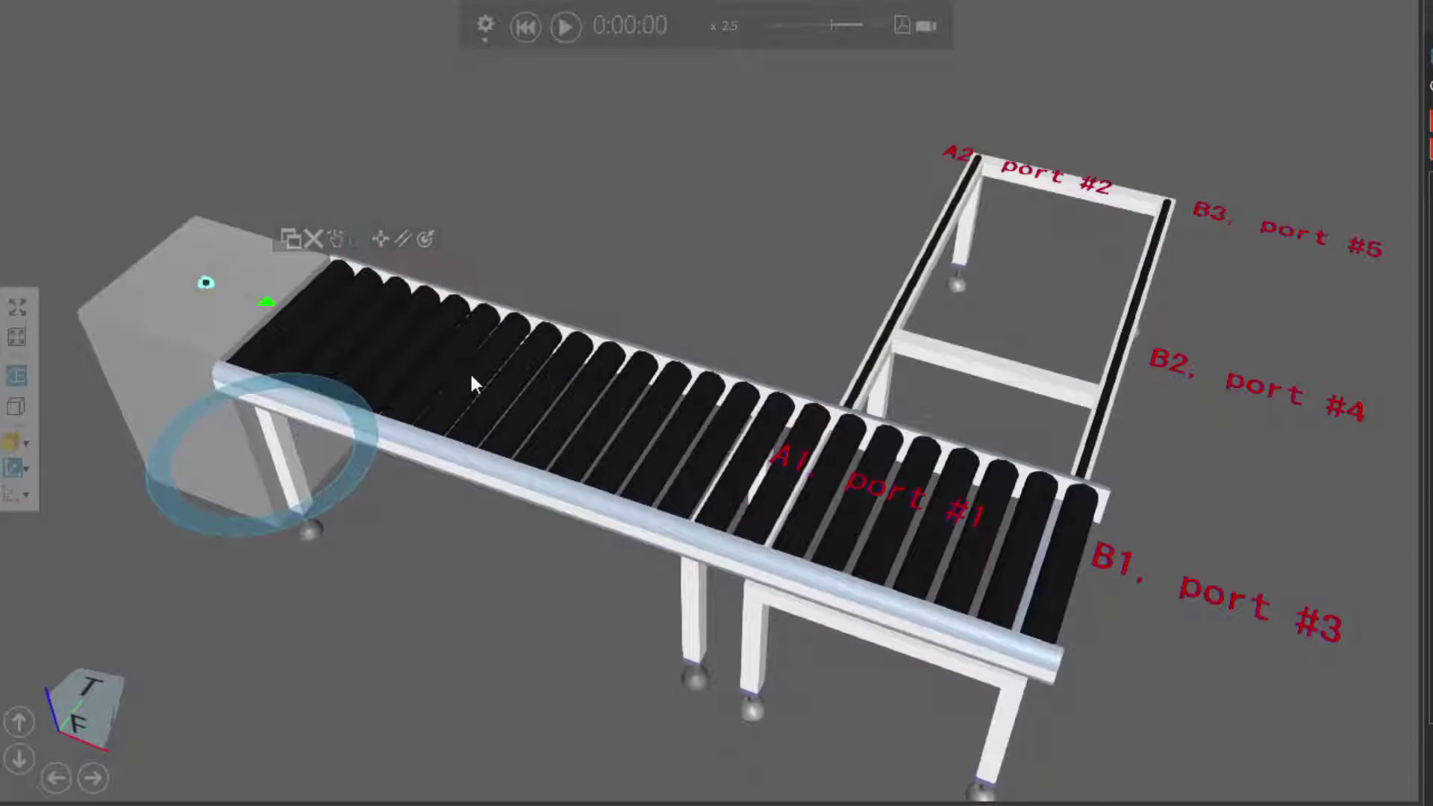
left_click(504, 401)
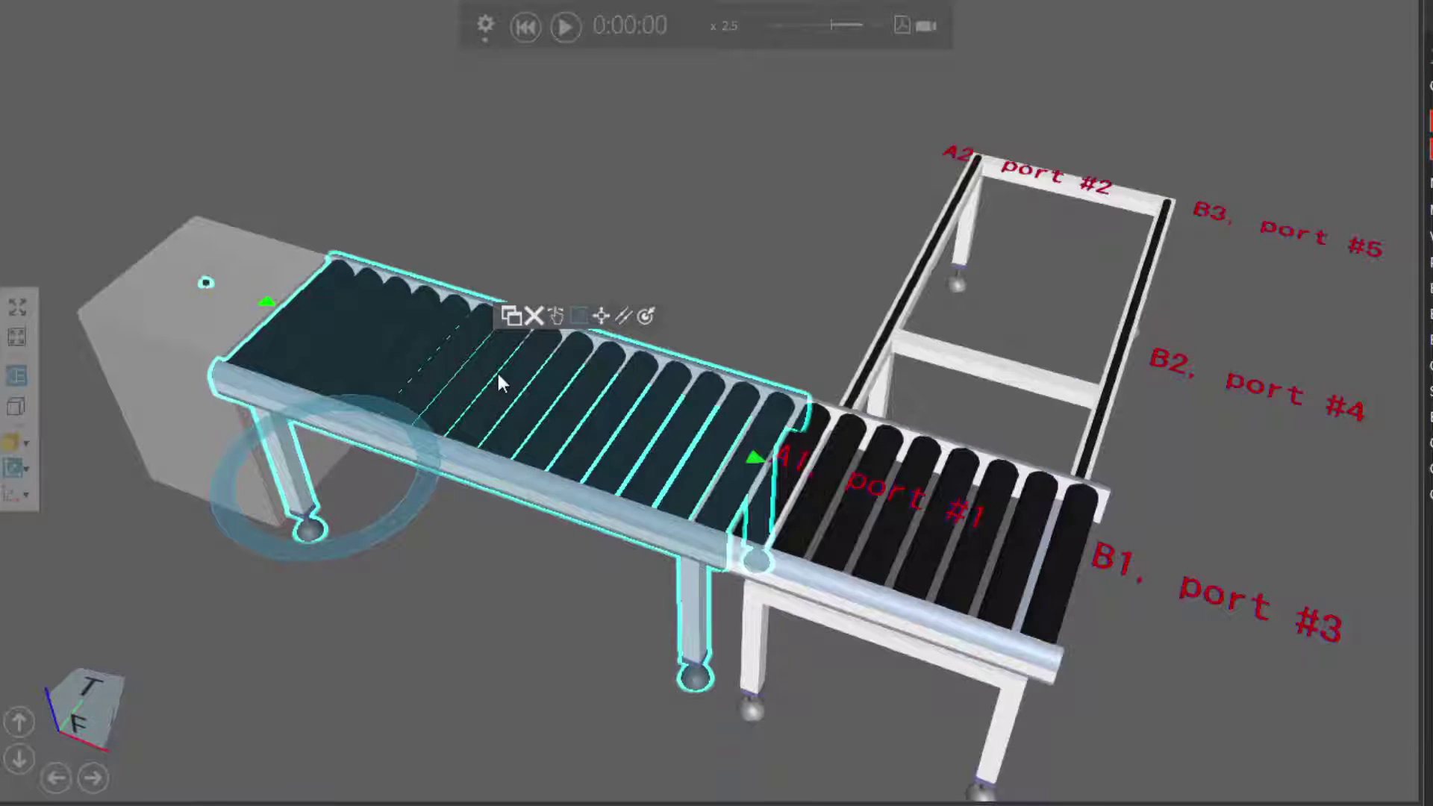
left_click(514, 317)
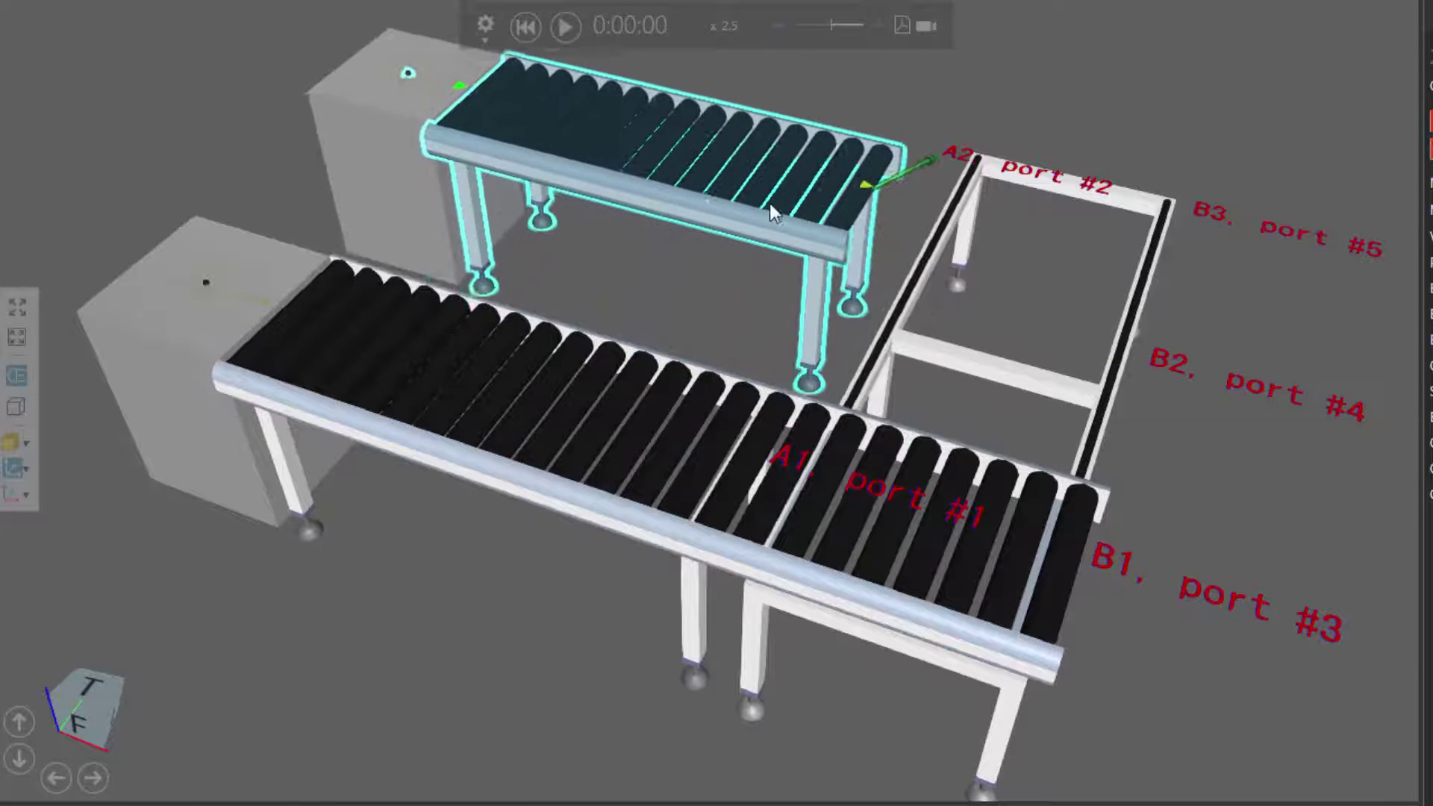
left_click(948, 146)
scroll(1103, 378, "down", 5)
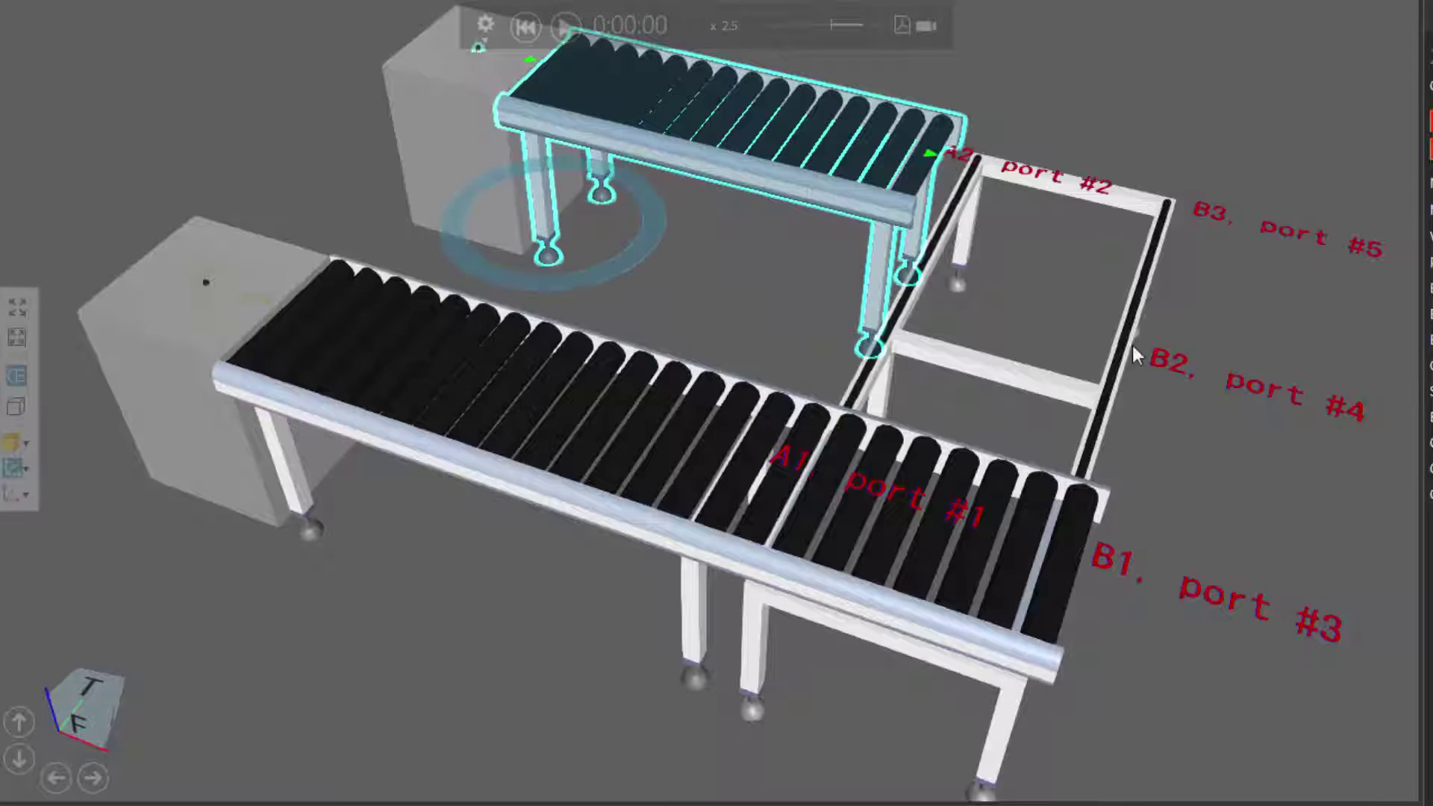
right_click_drag(1193, 464, 895, 453, "ctrl")
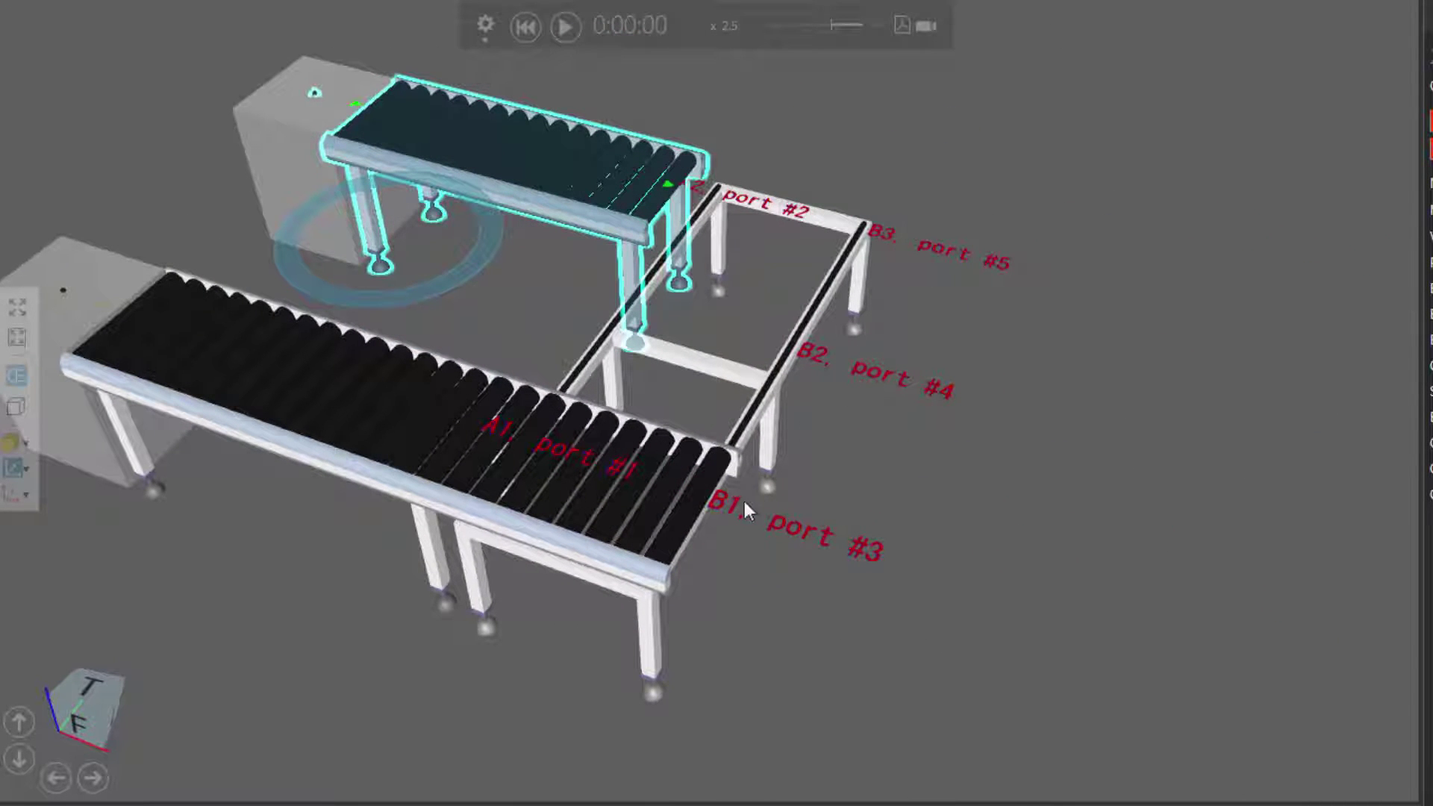
Copy both conveyors and snap the copies to the Shuttle's B1 and B3 ports.
left_click(357, 394)
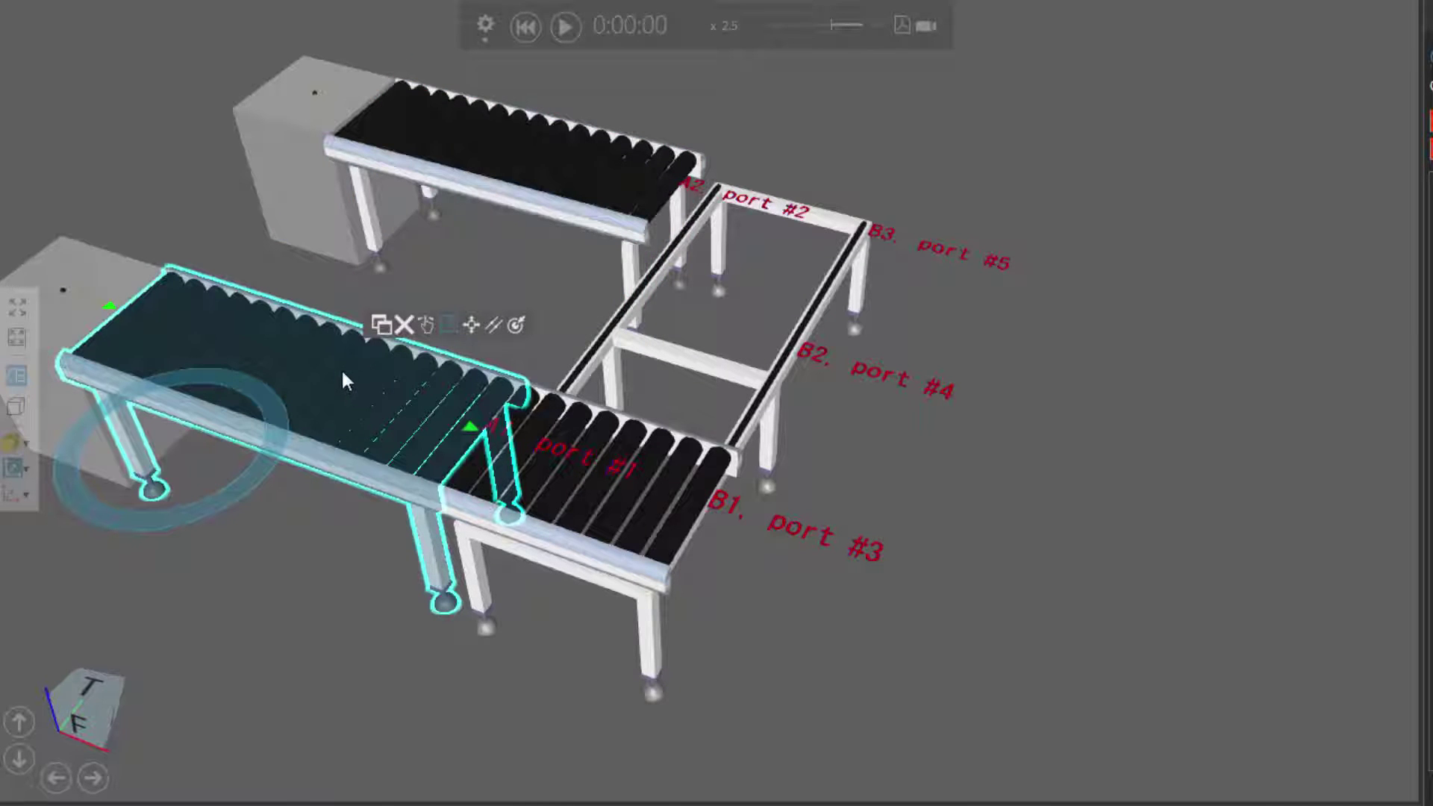
left_click(531, 168, "ctrl")
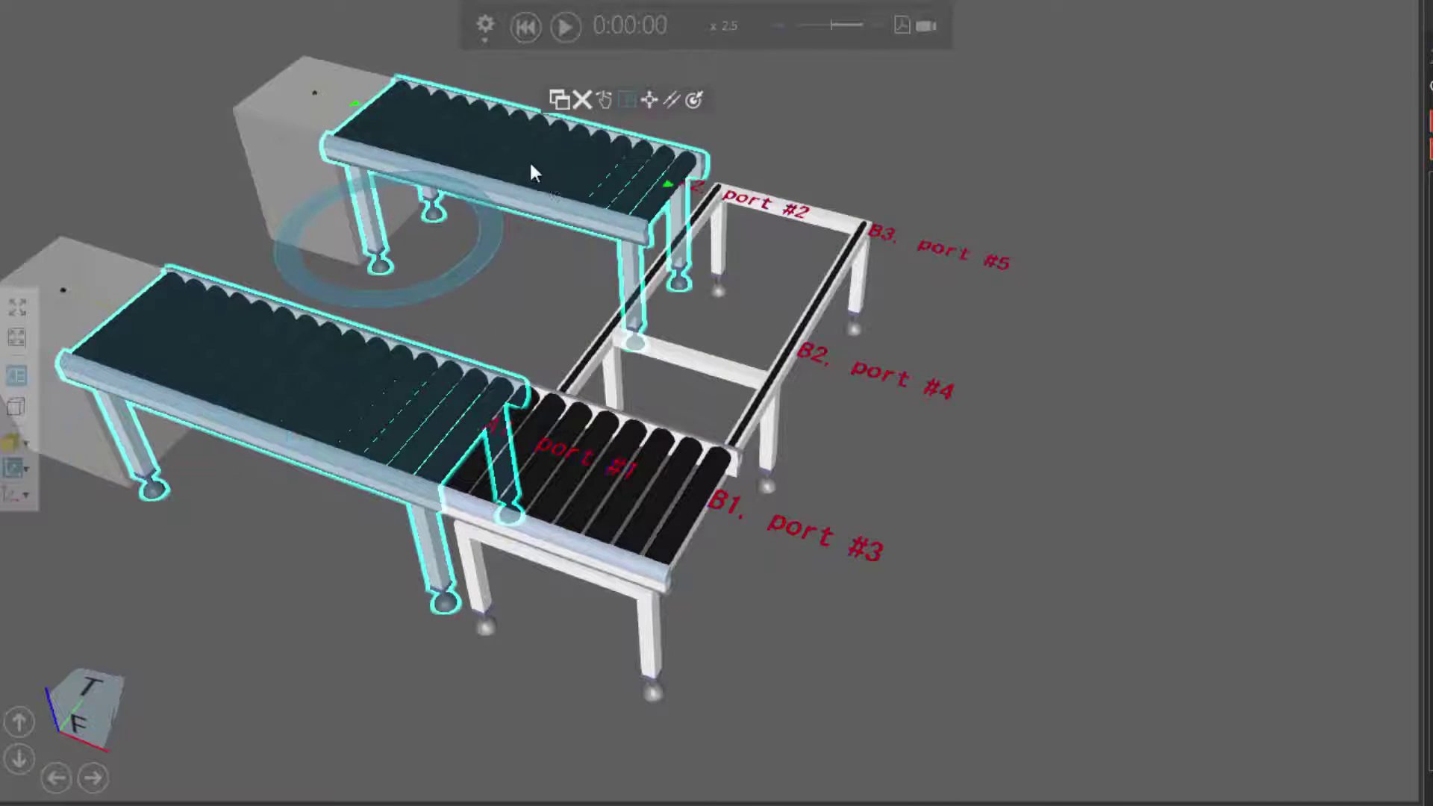
left_click(560, 99)
left_click_drag(877, 431, 791, 397)
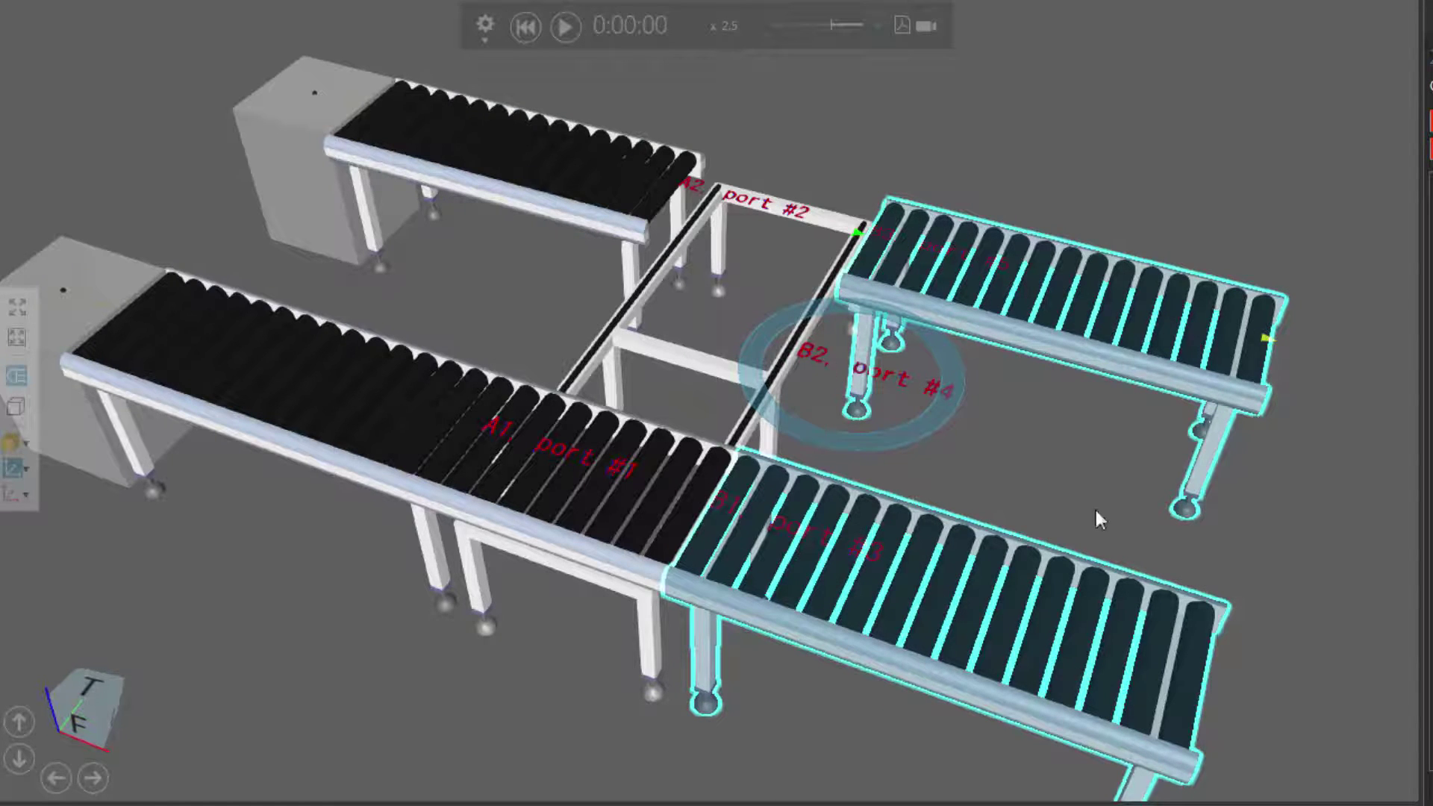
middle_click_drag(1094, 508, 724, 486)
Copy and paste one branch conveyor through the right-click menu and snap it to the Shuttle's B2 port.
left_click(738, 519)
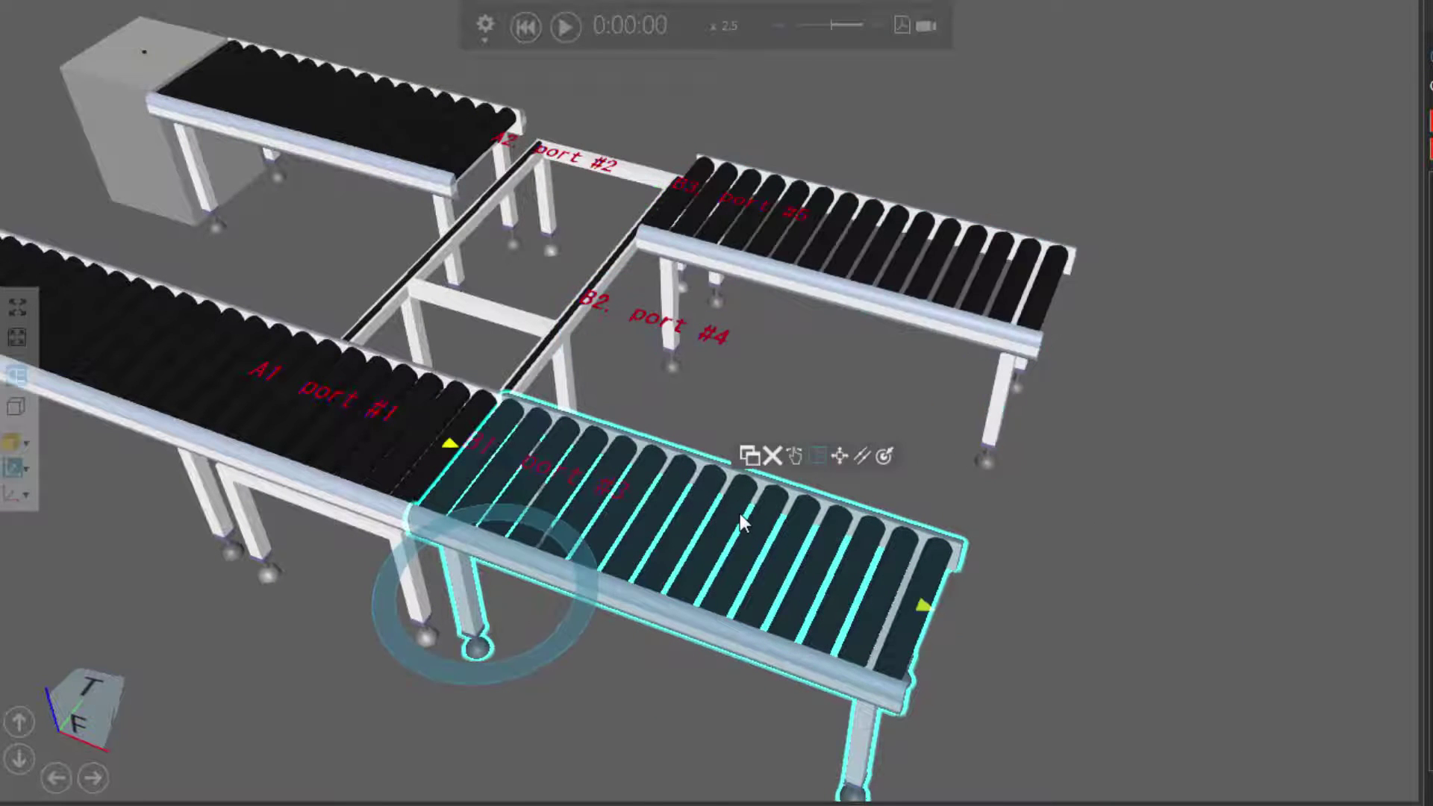
right_click(739, 513)
left_click(845, 534)
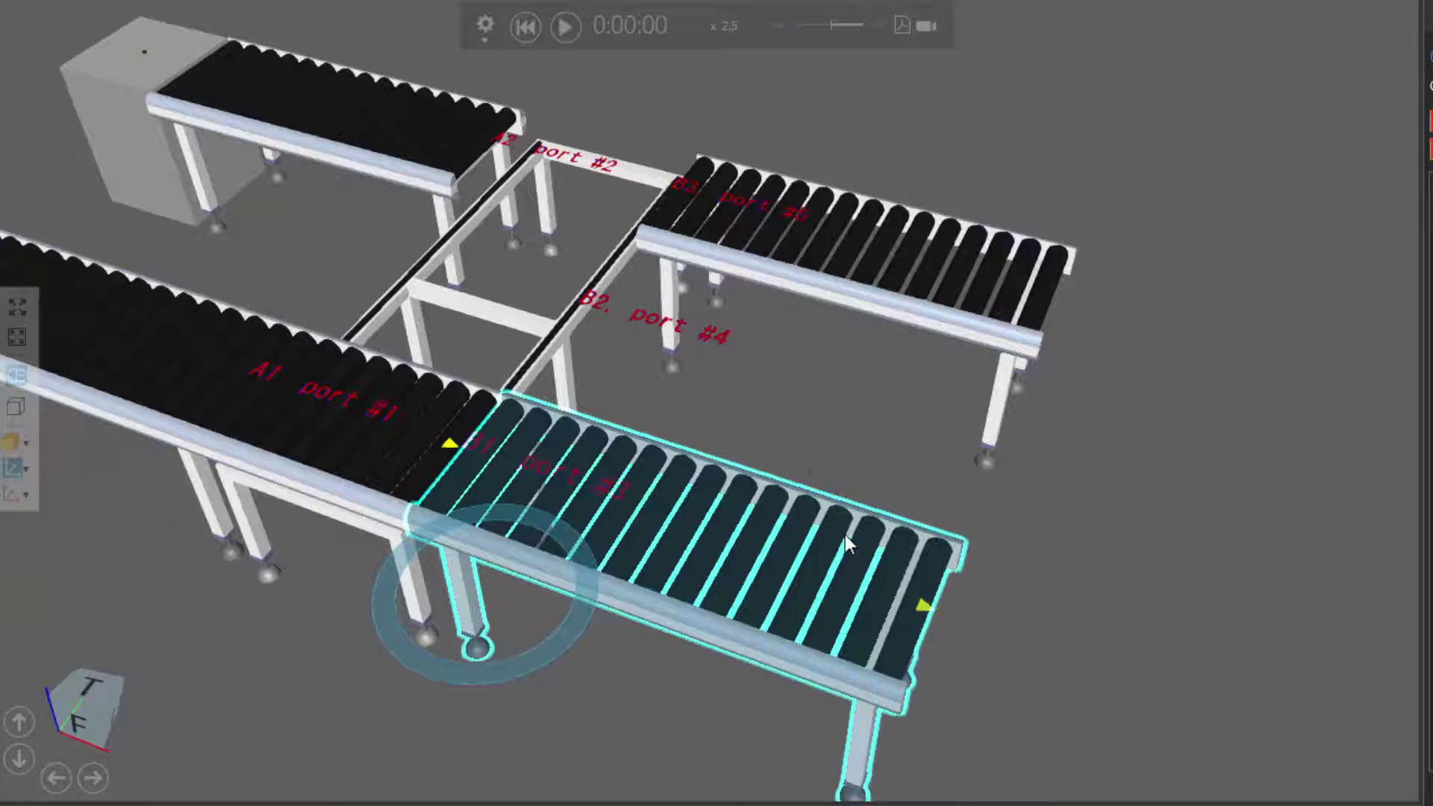
right_click(704, 499)
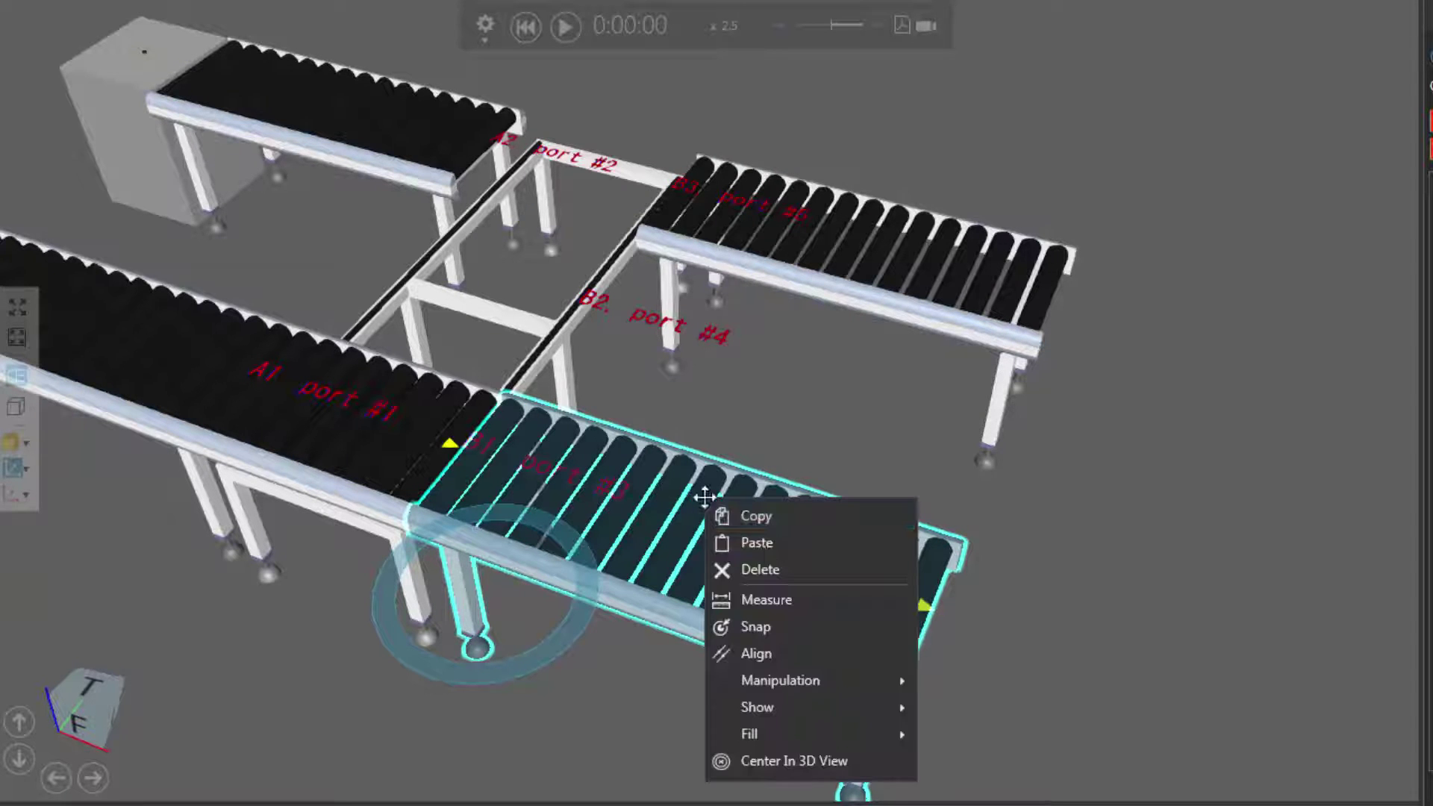
left_click(794, 548)
left_click_drag(794, 548, 1136, 518)
left_click_drag(1282, 583, 791, 430)
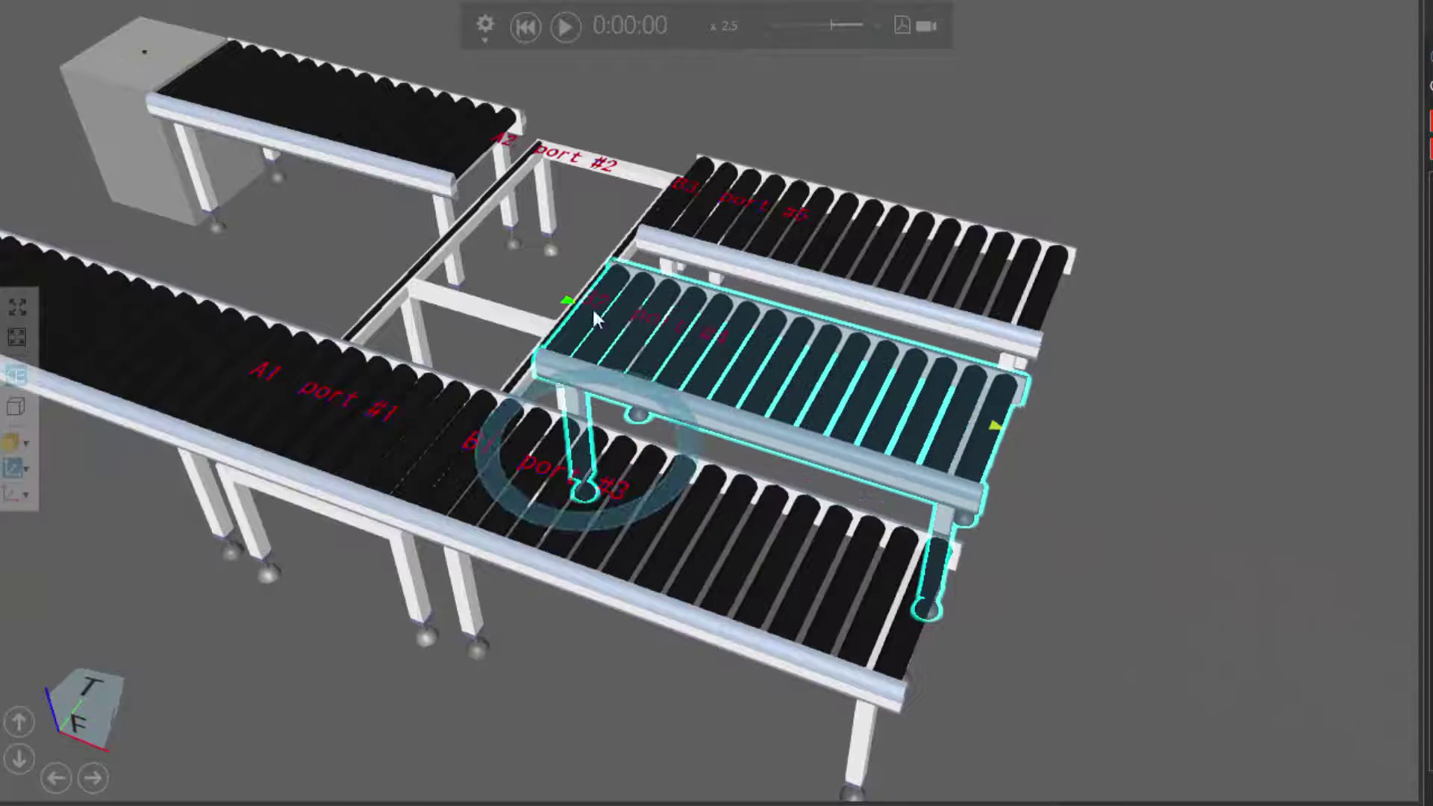
right_click_drag(512, 271, 833, 296, "ctrl")
scroll(640, 250, "down", 3)
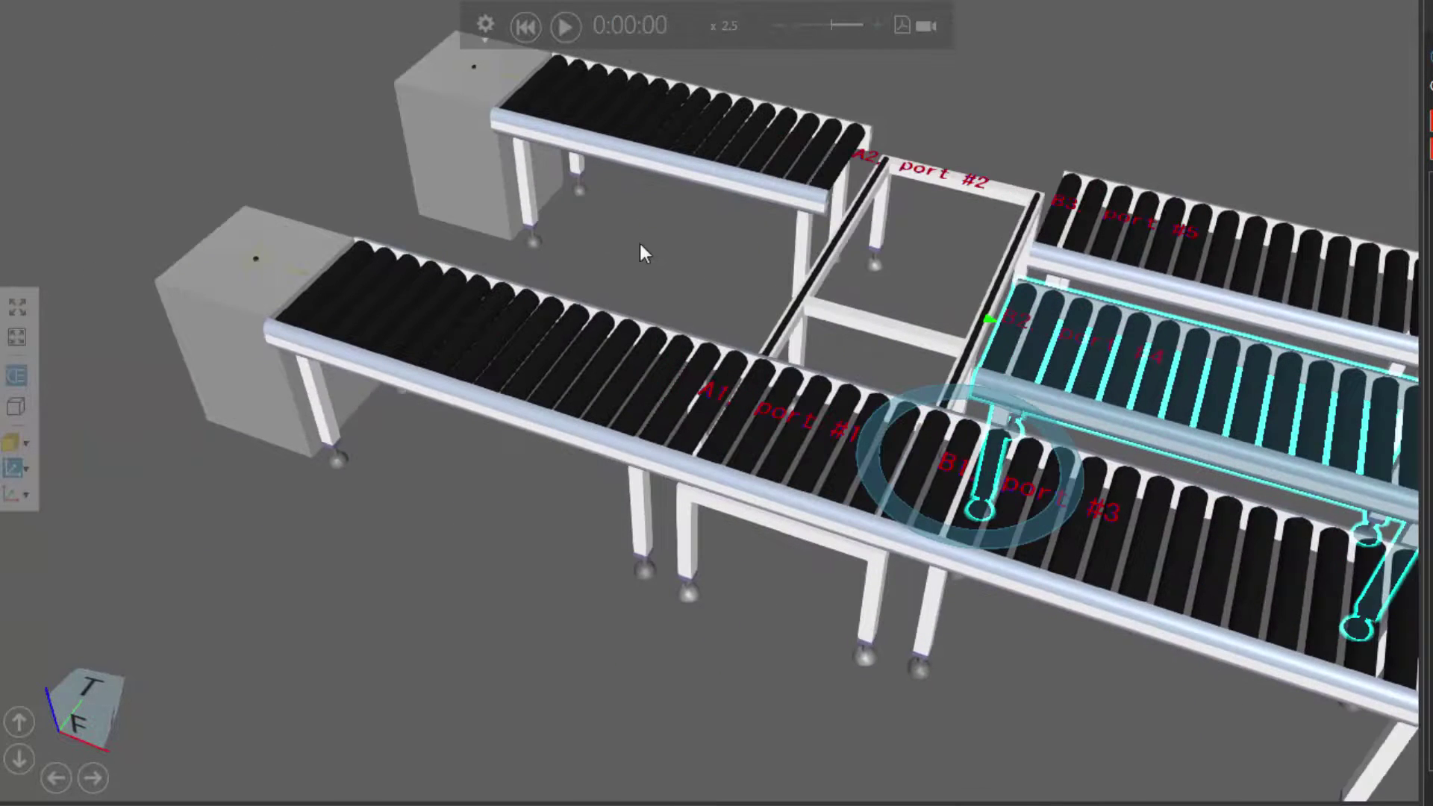
scroll(646, 291, "up", 1)
left_click(647, 292)
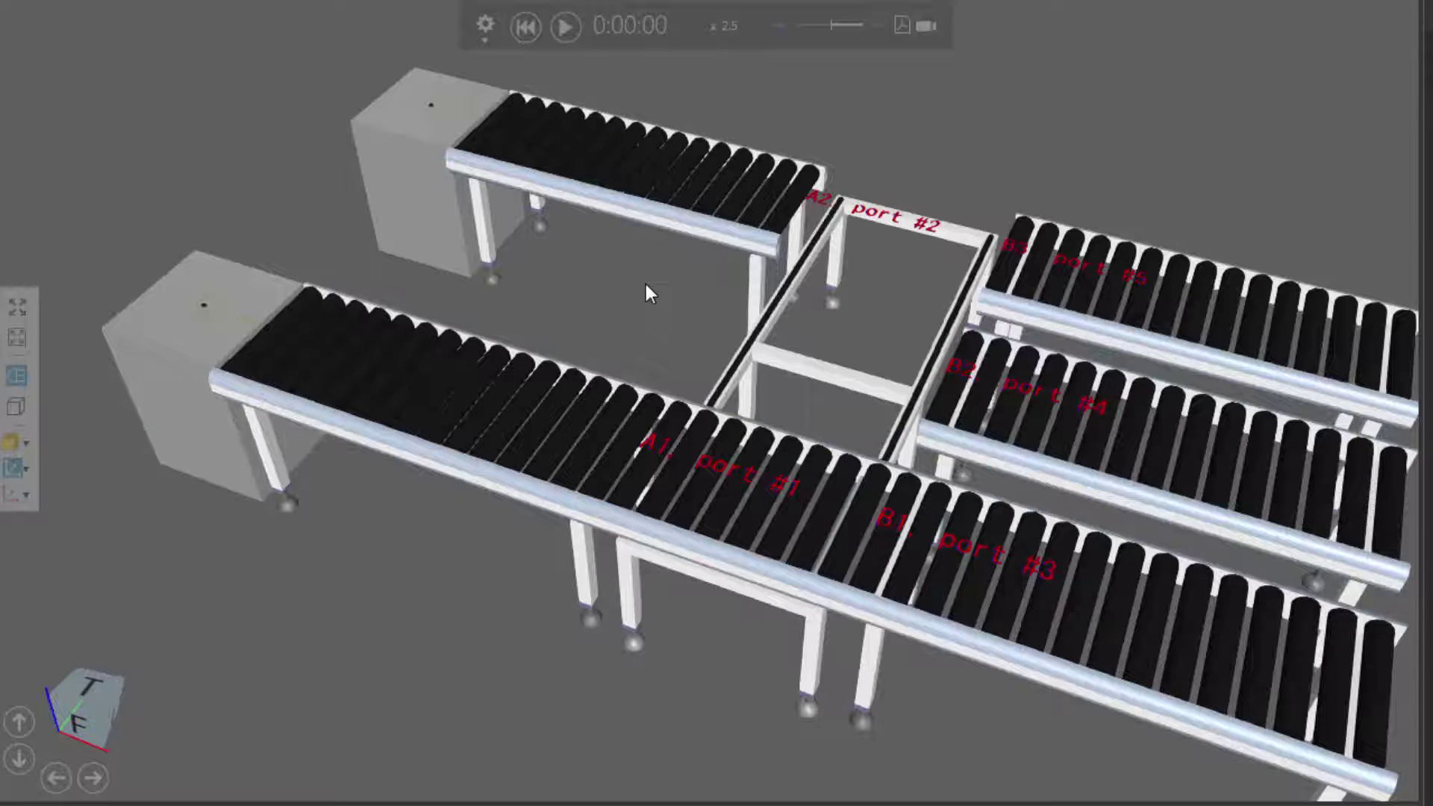
Group the upper and lower incoming roller conveyors and check that they select together.
left_click(661, 185)
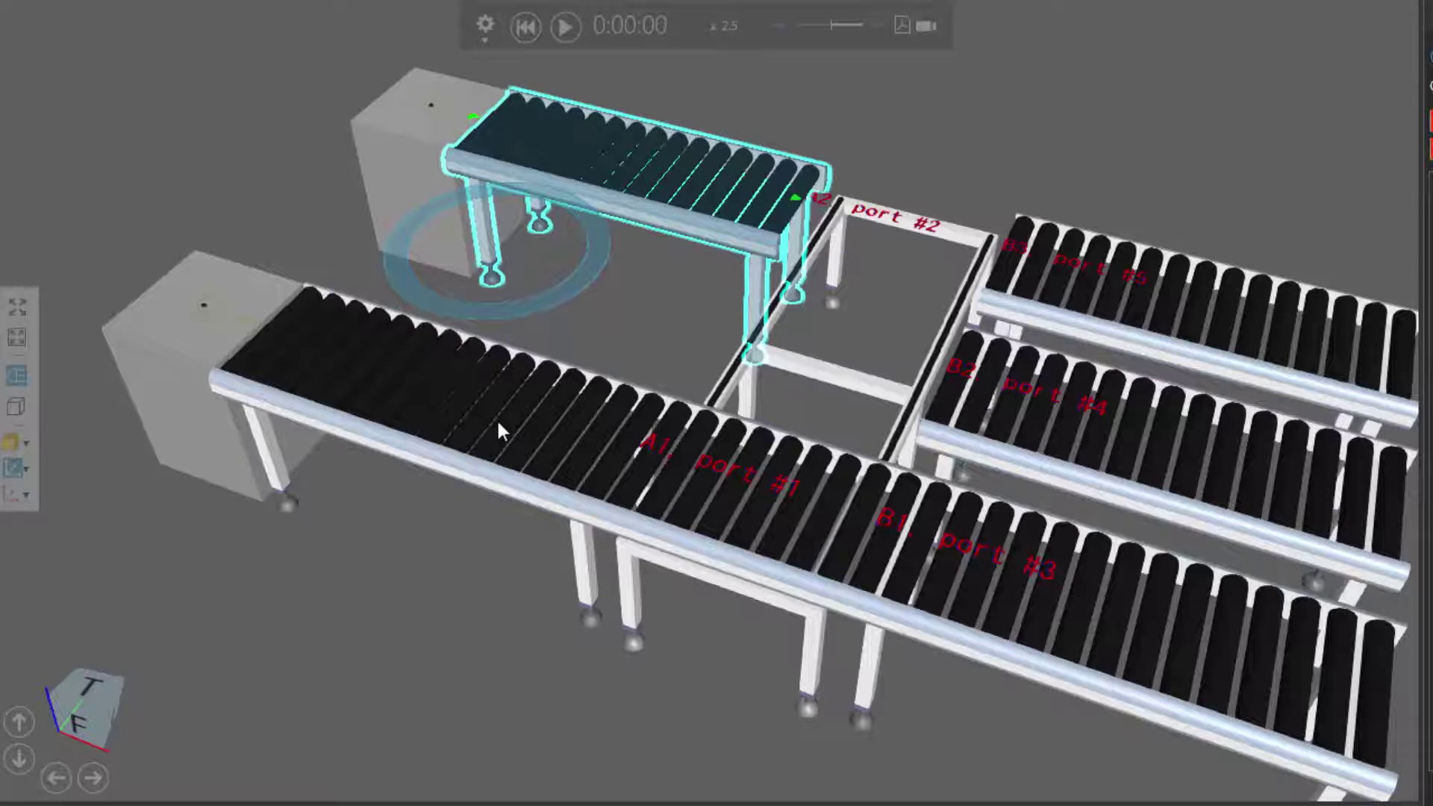
left_click(478, 411, "ctrl")
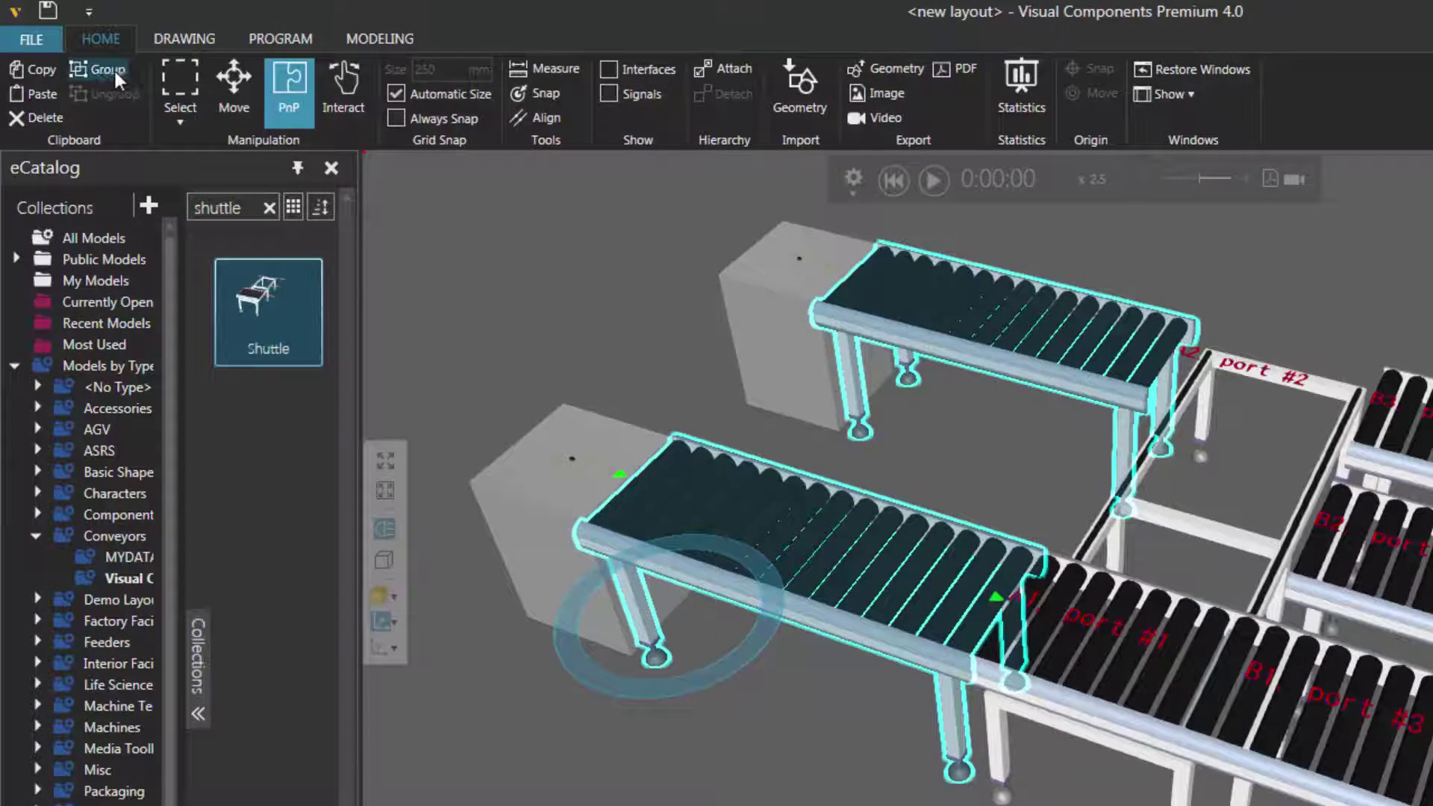
left_click(109, 69)
left_click(958, 432)
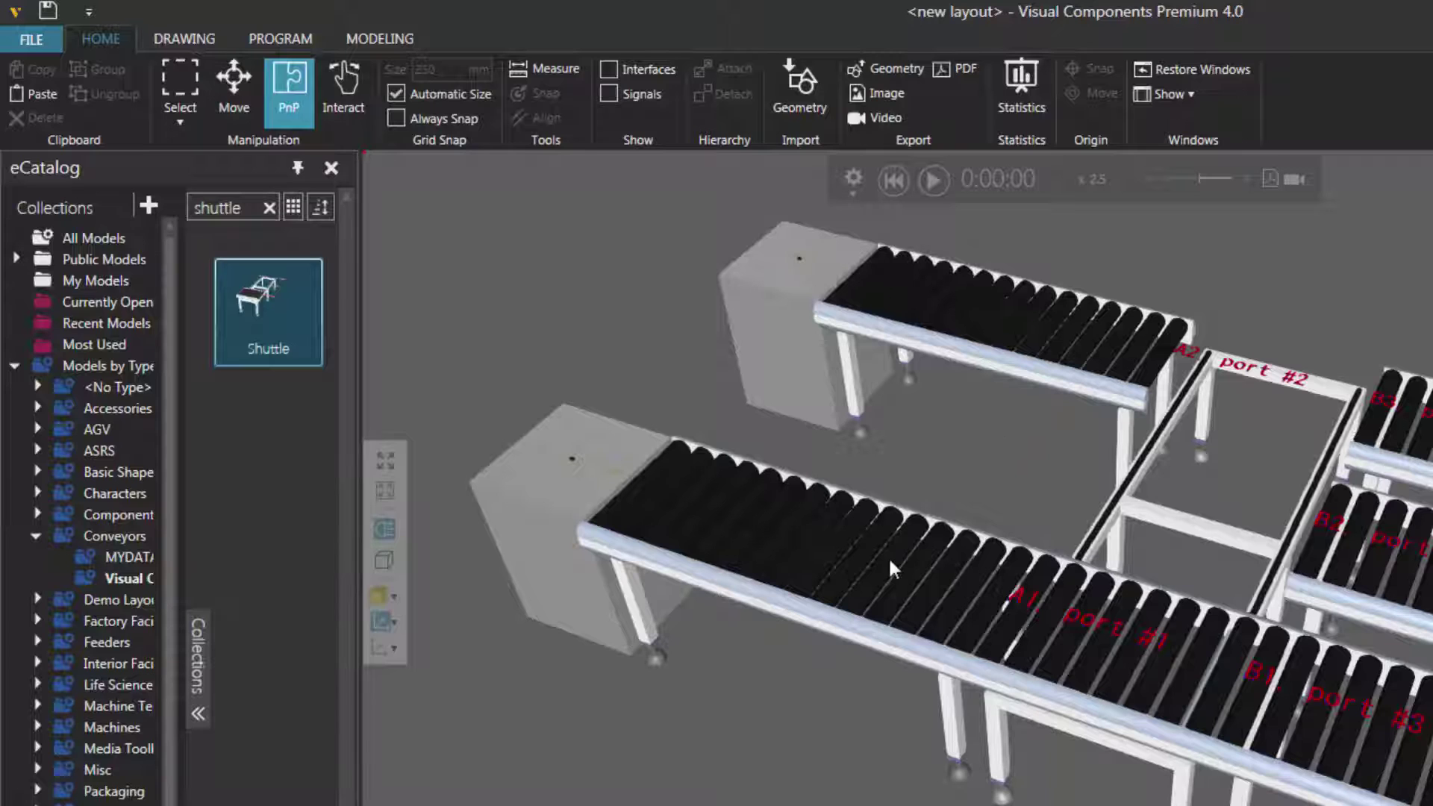
left_click(1030, 364)
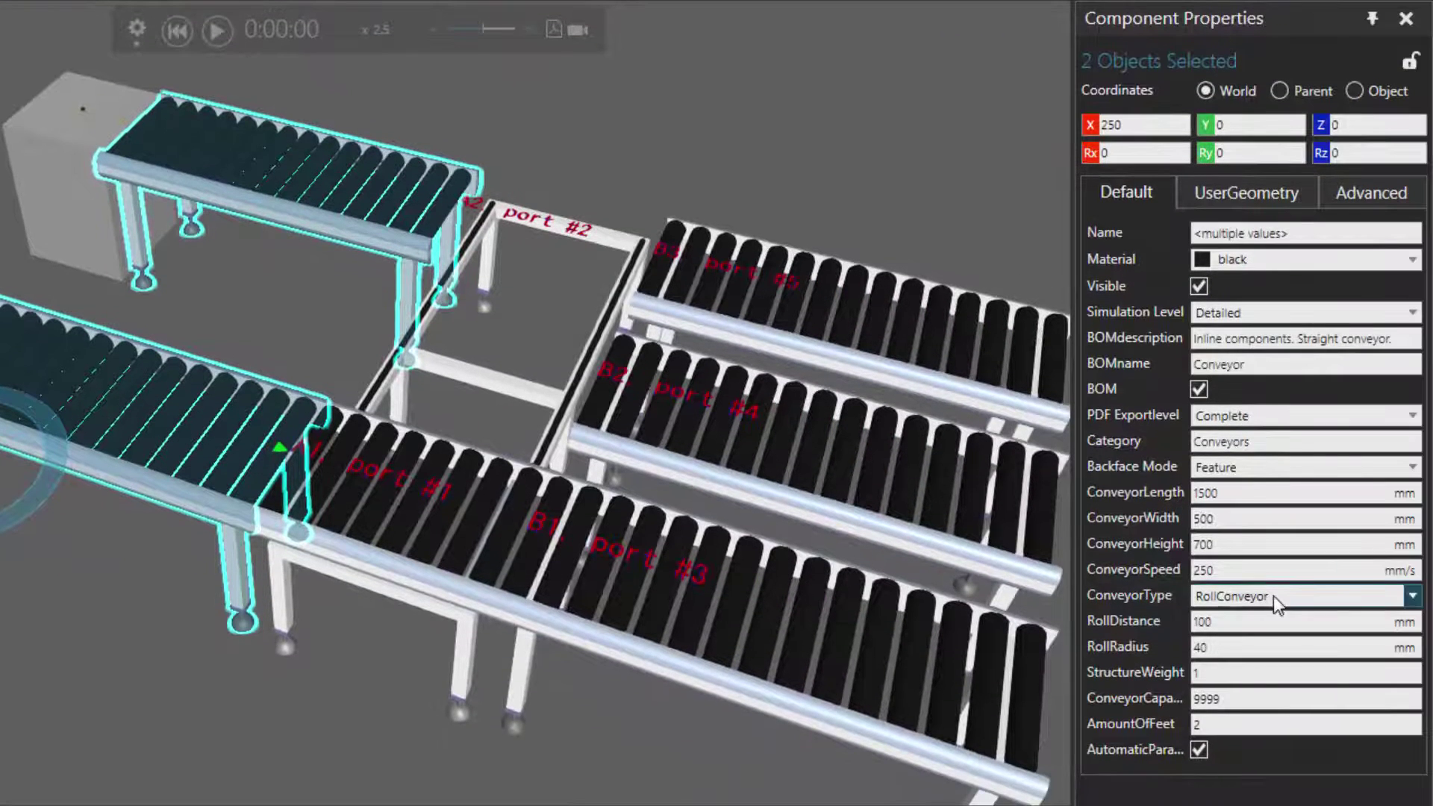
Set ConveyorType of the grouped feeder conveyors to BeltConveyor.
left_click(1273, 595)
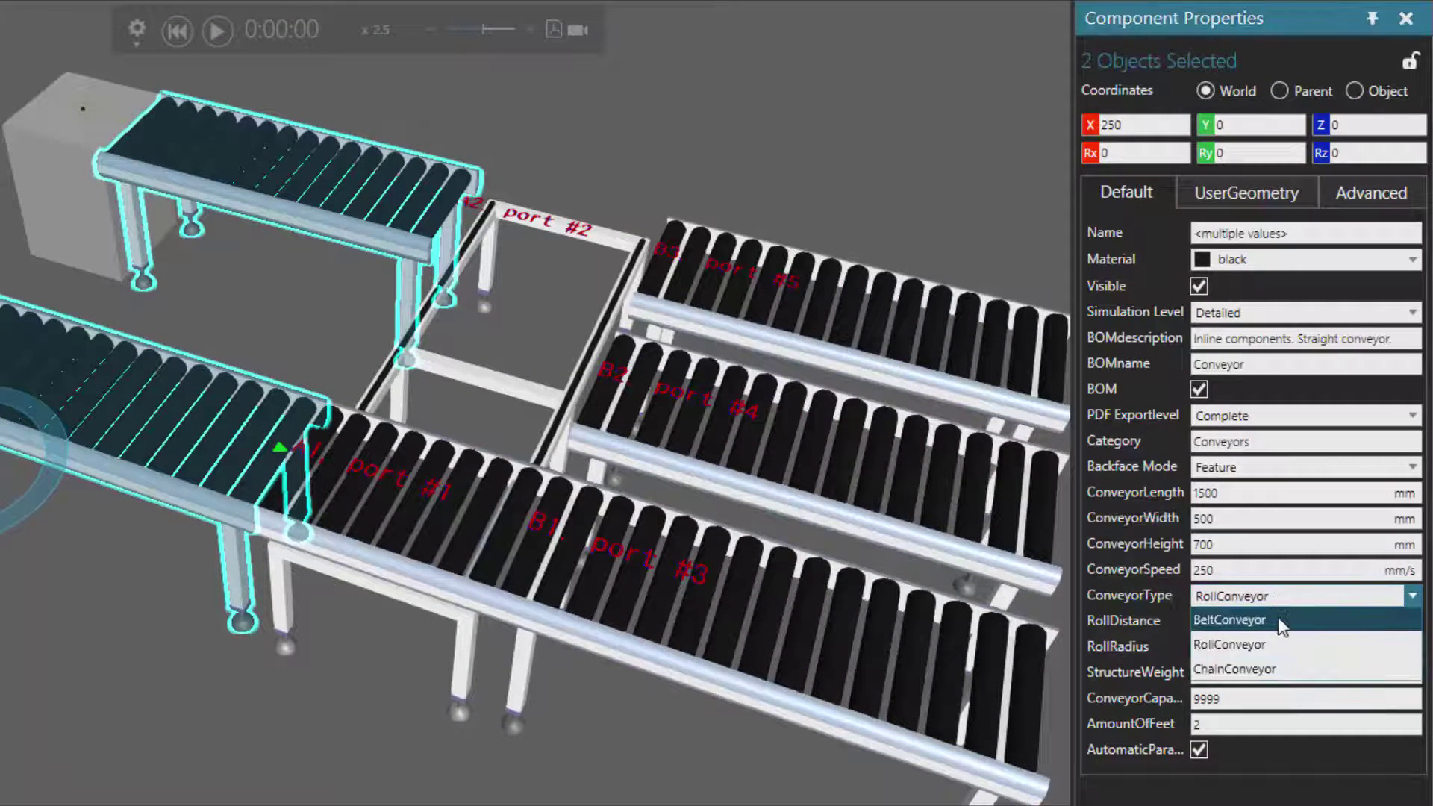
left_click(1278, 619)
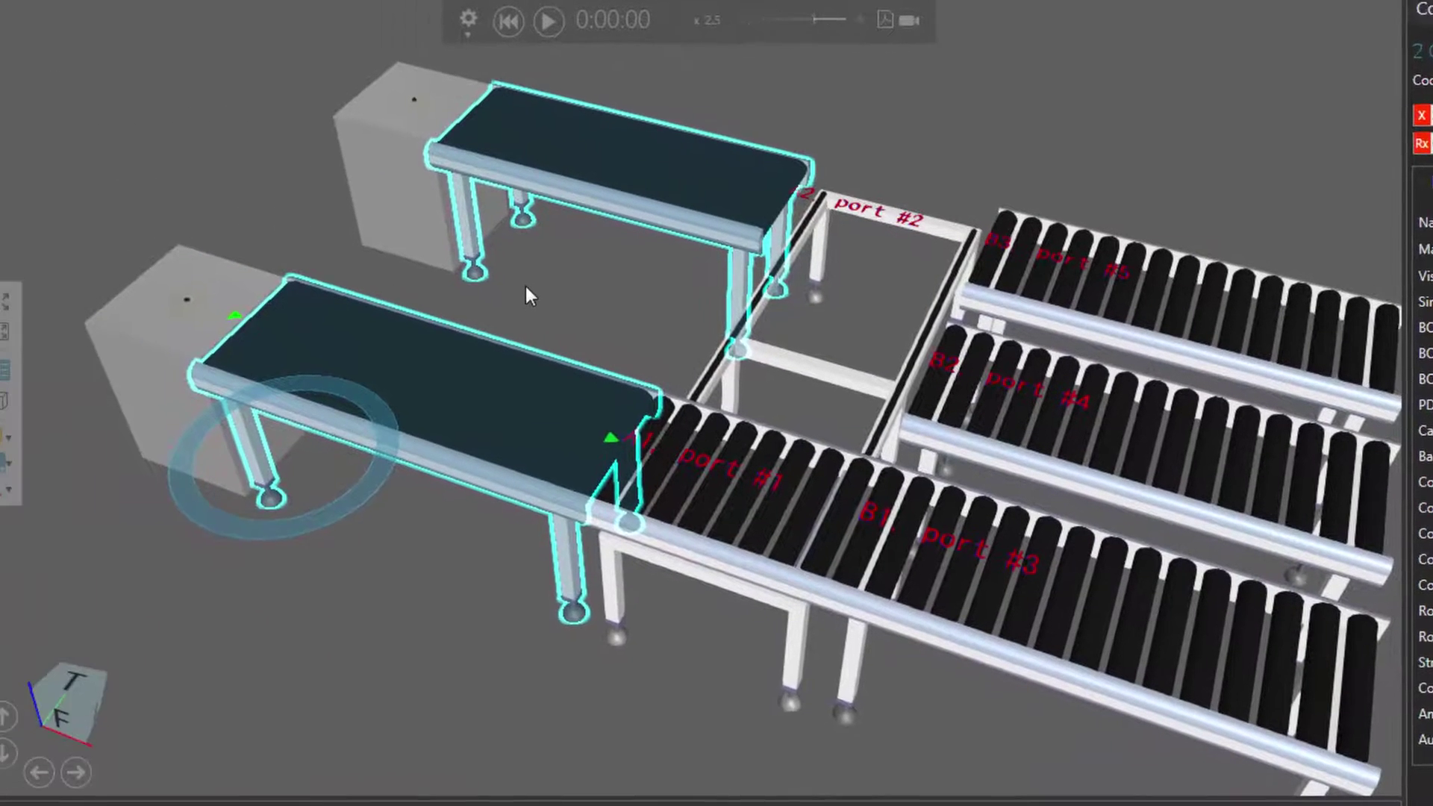
left_click(350, 289)
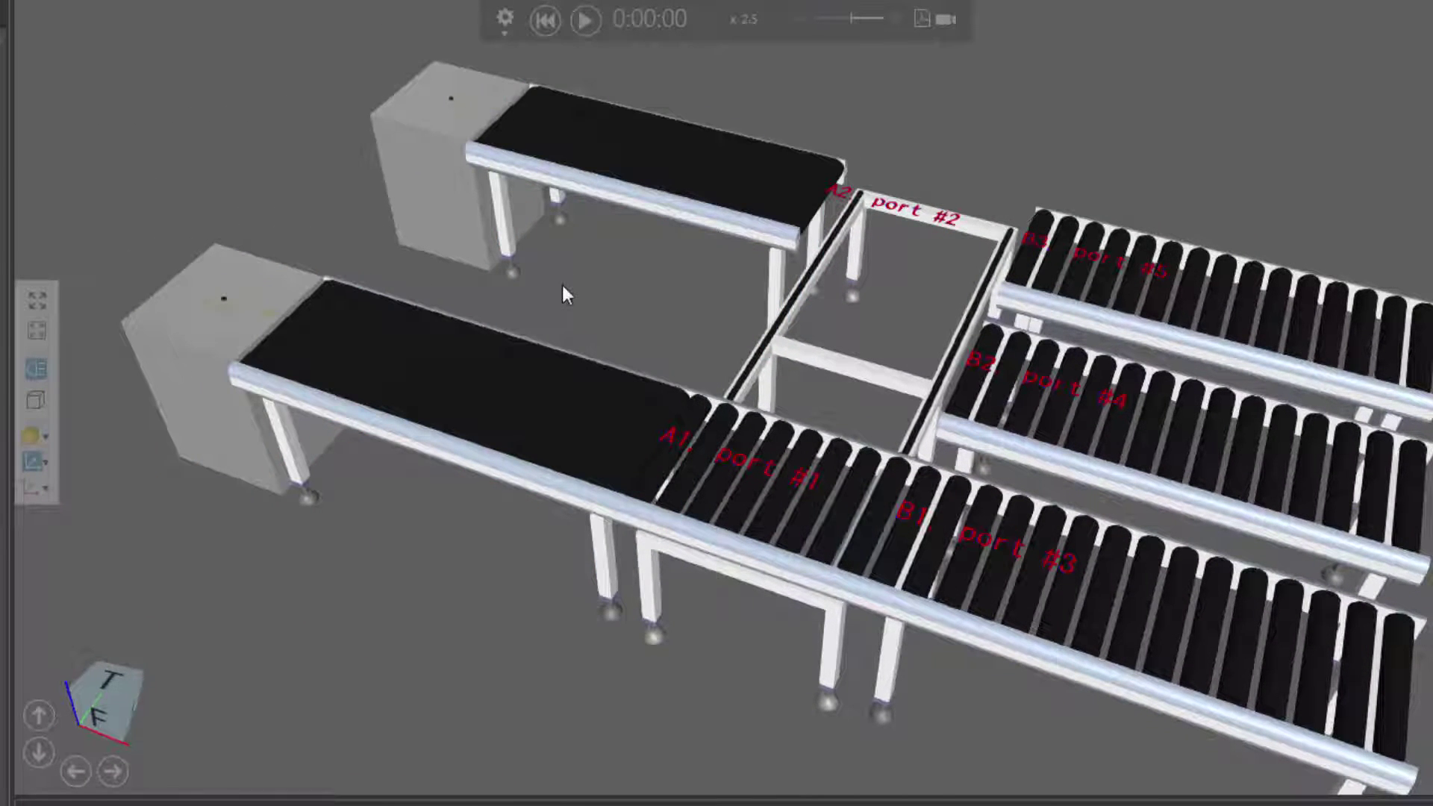
left_click(630, 172)
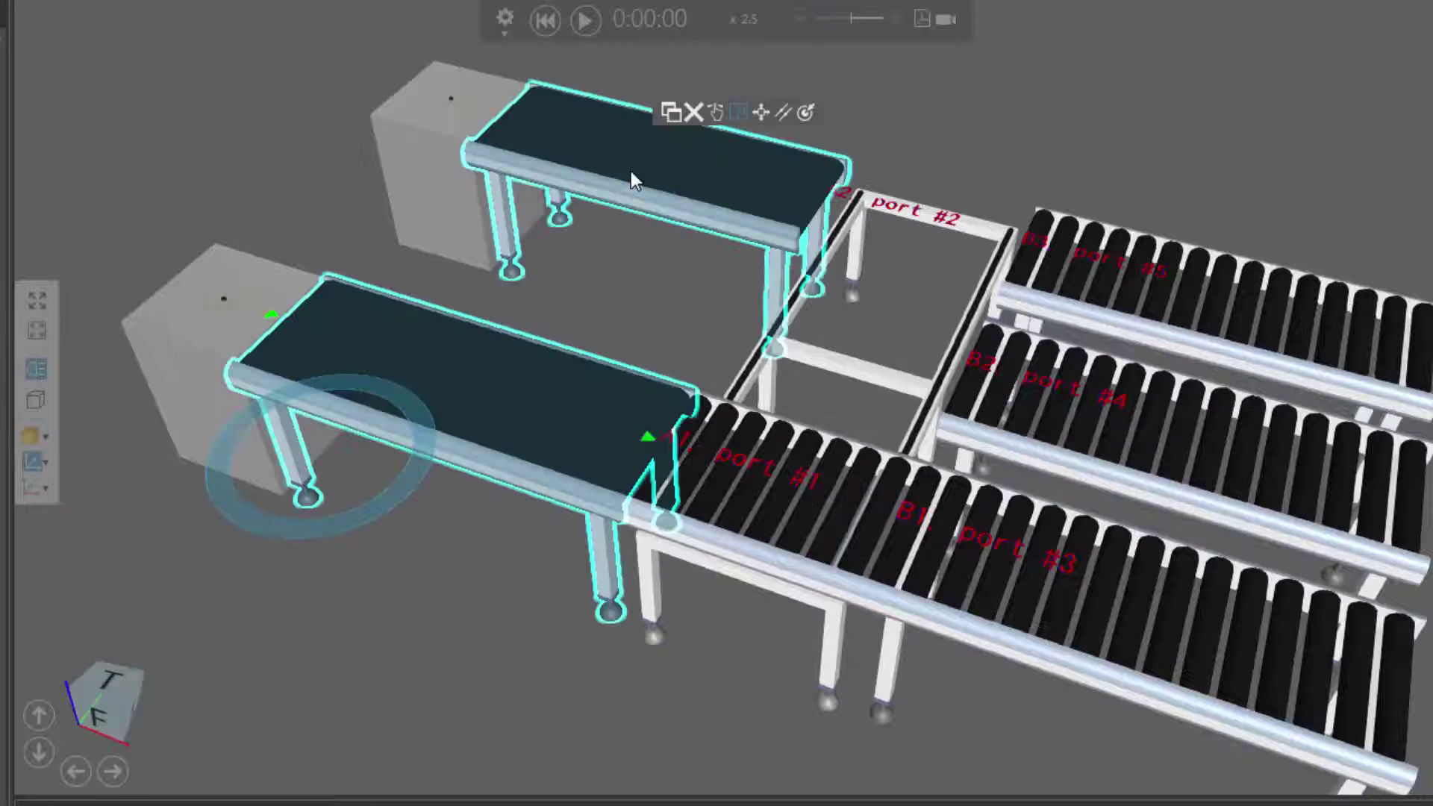
left_click(691, 162)
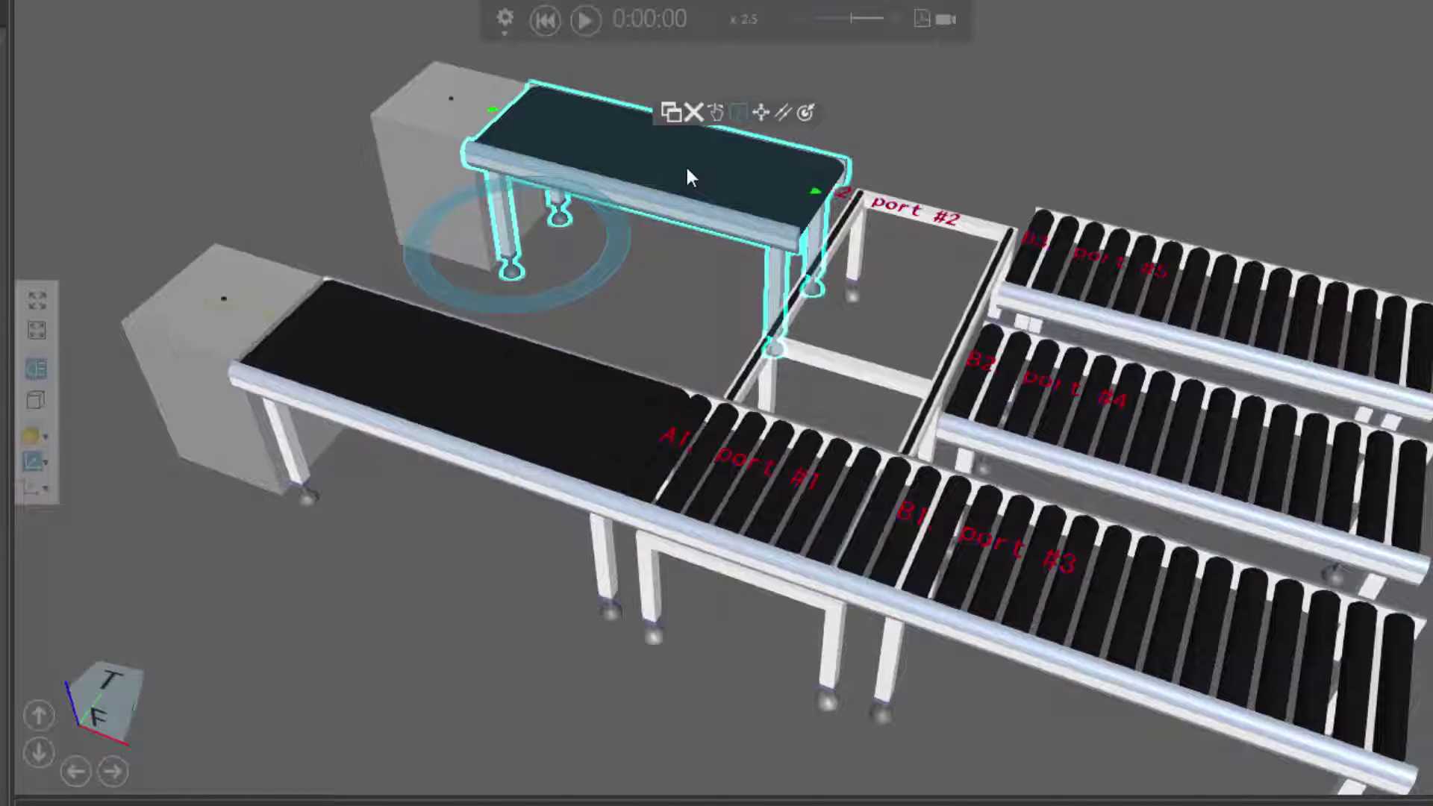
left_click(663, 330)
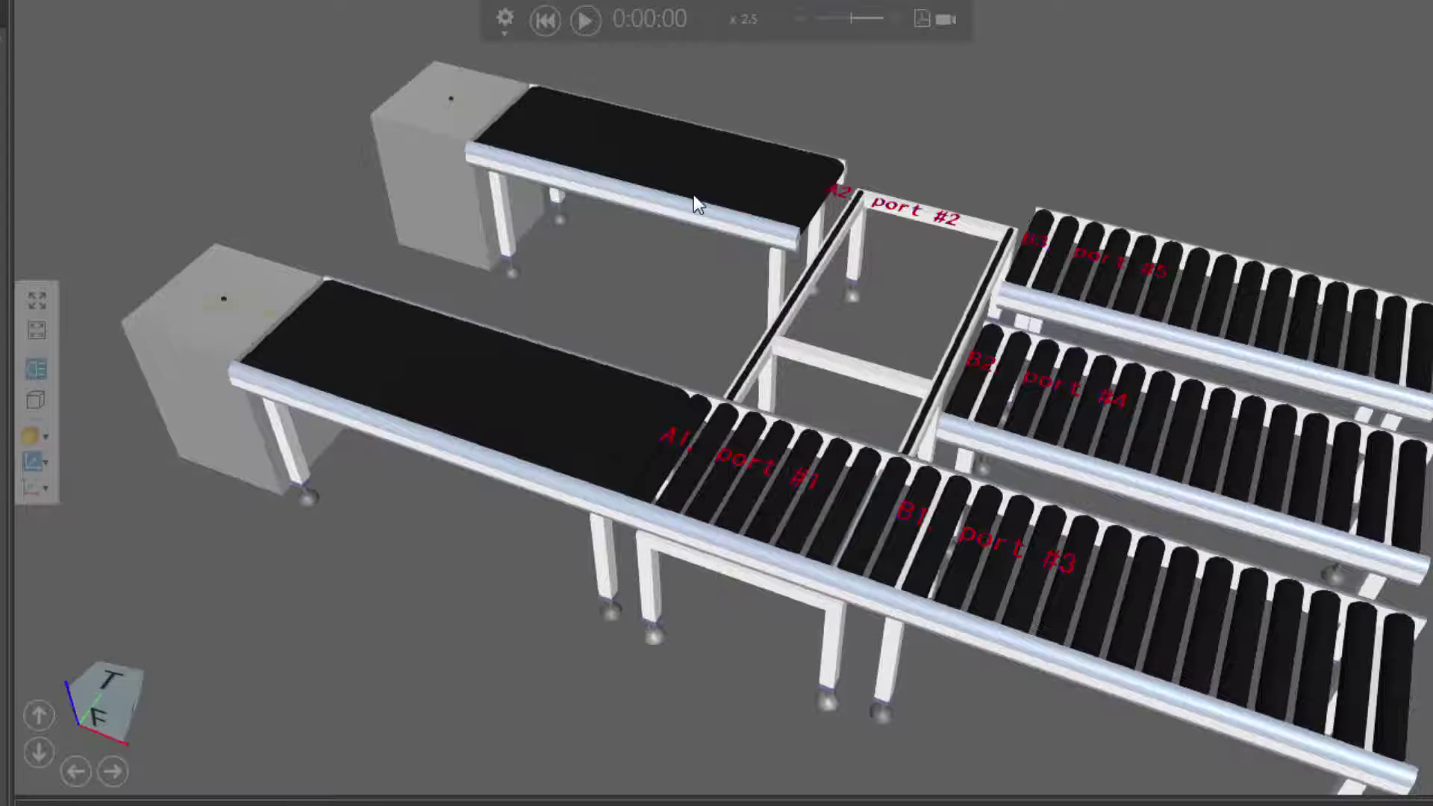
left_click(696, 203)
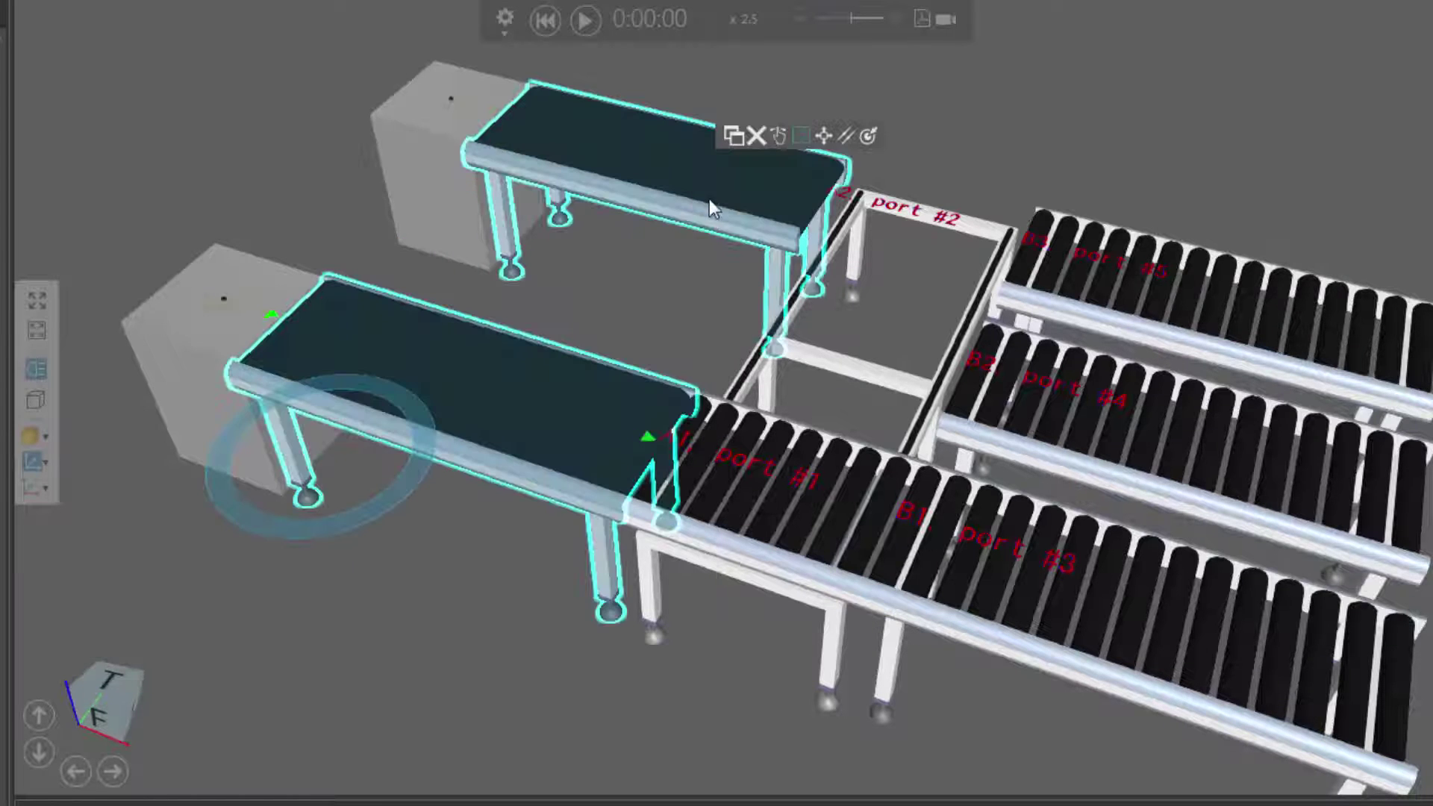
left_click(676, 171)
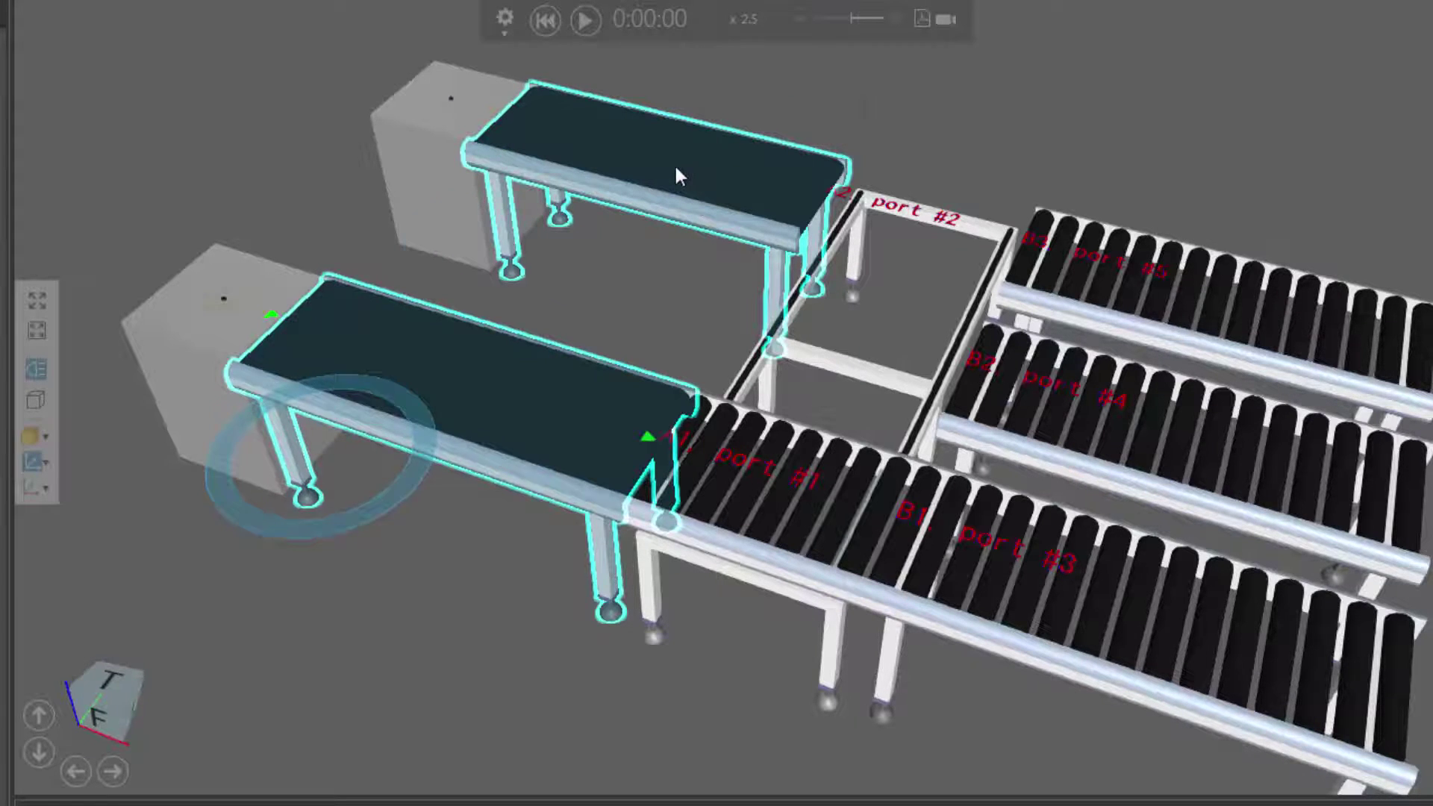
left_click(669, 289)
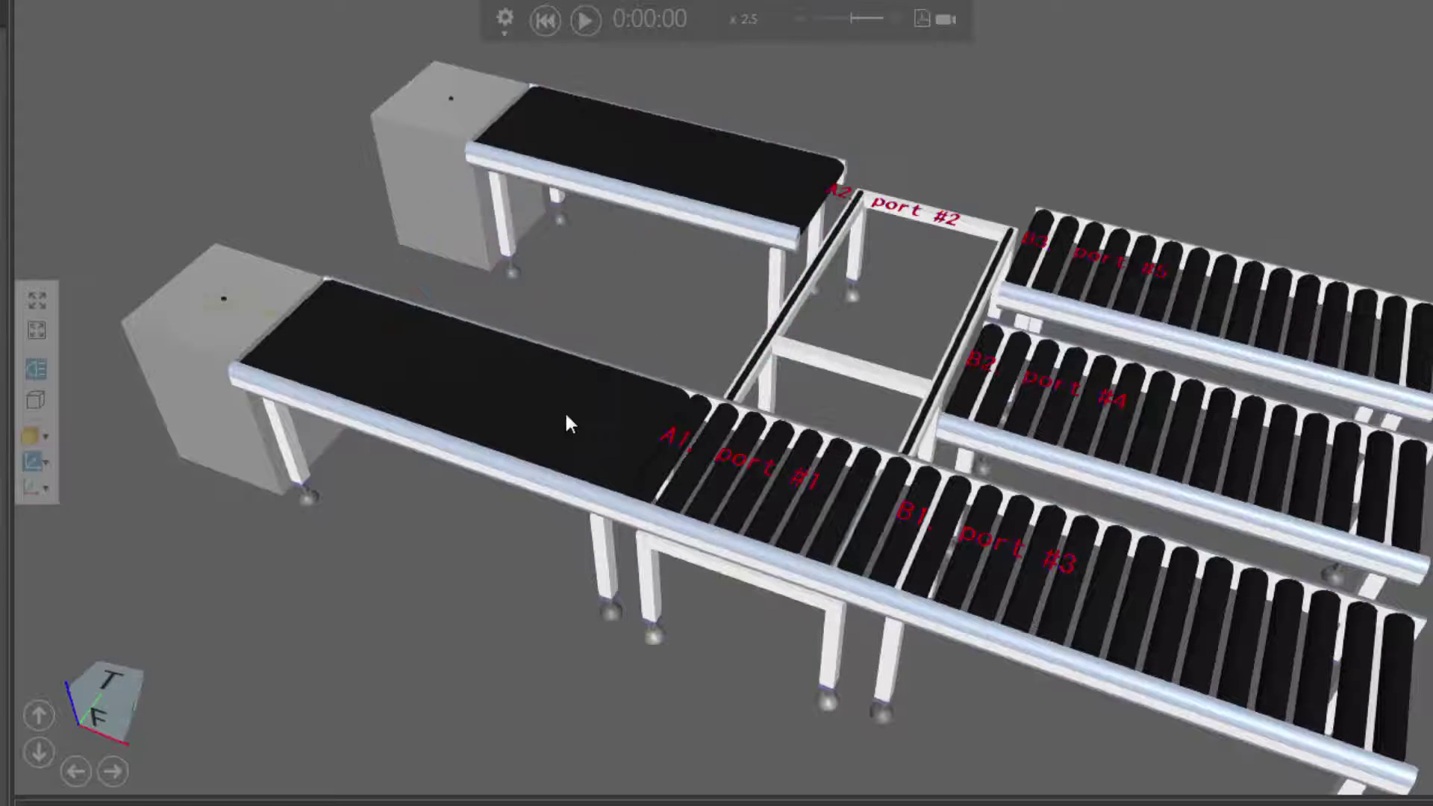
left_click(570, 421)
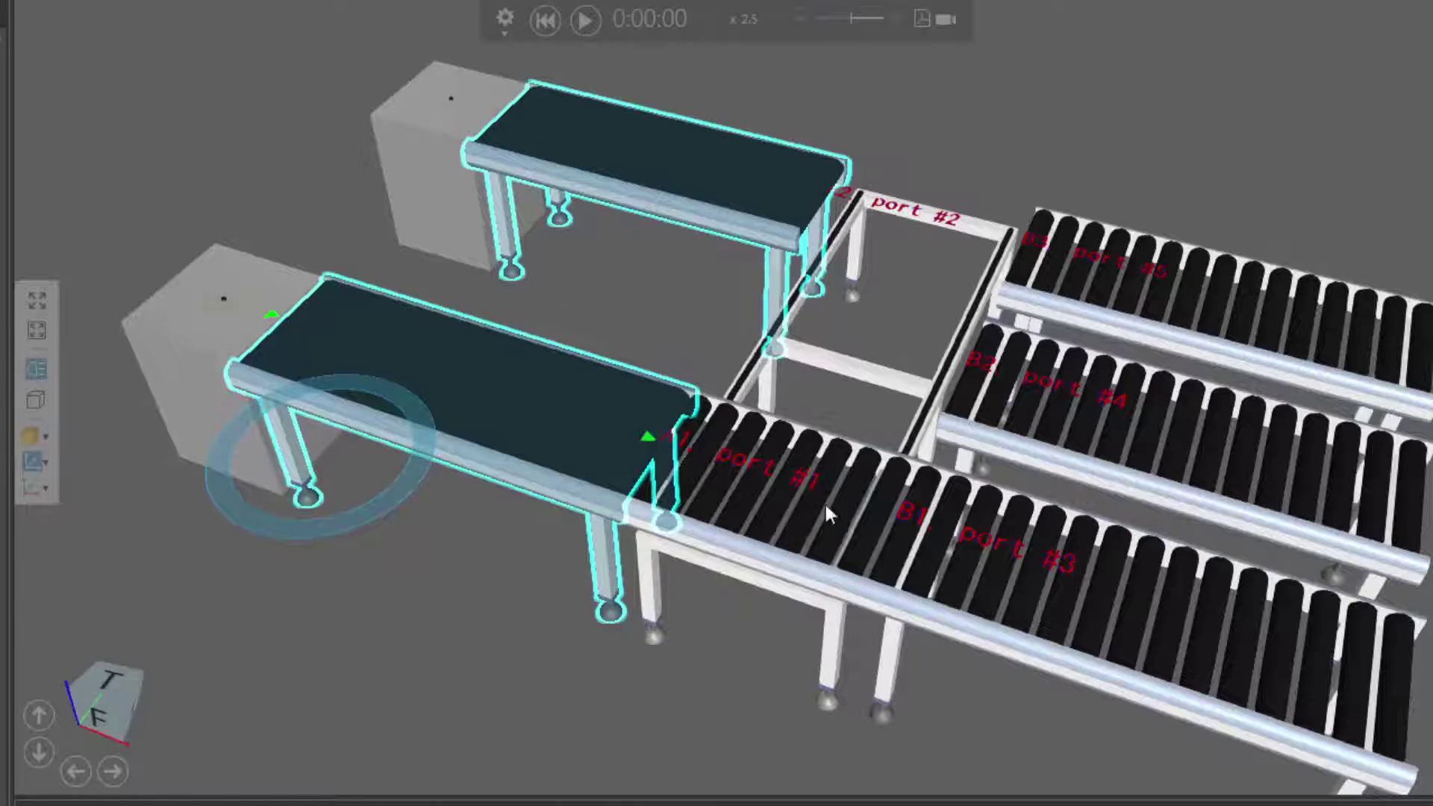
Group the Shuttle conveyor with the belt feeders and check the combined group selects as one.
left_click(823, 474, "ctrl")
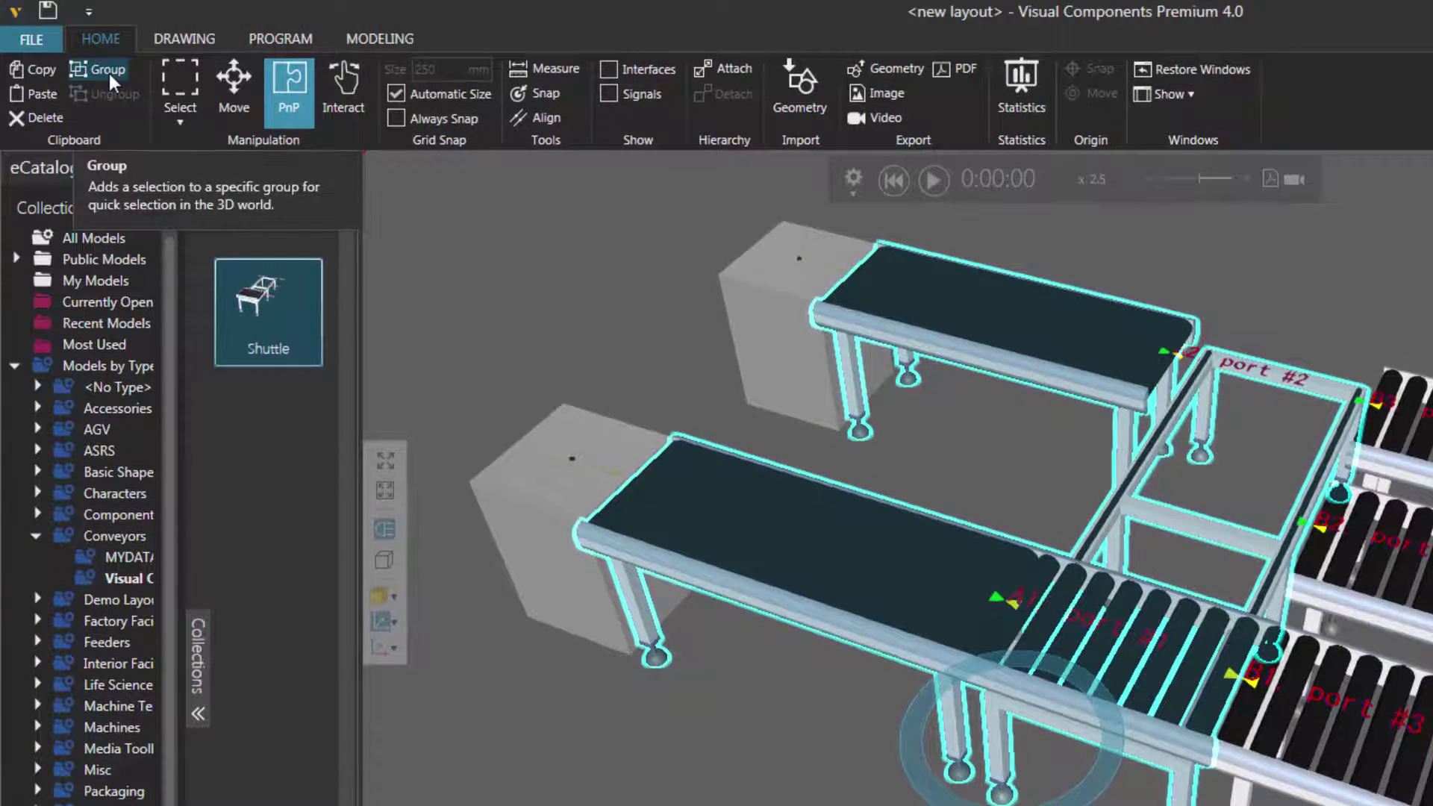
left_click(109, 73)
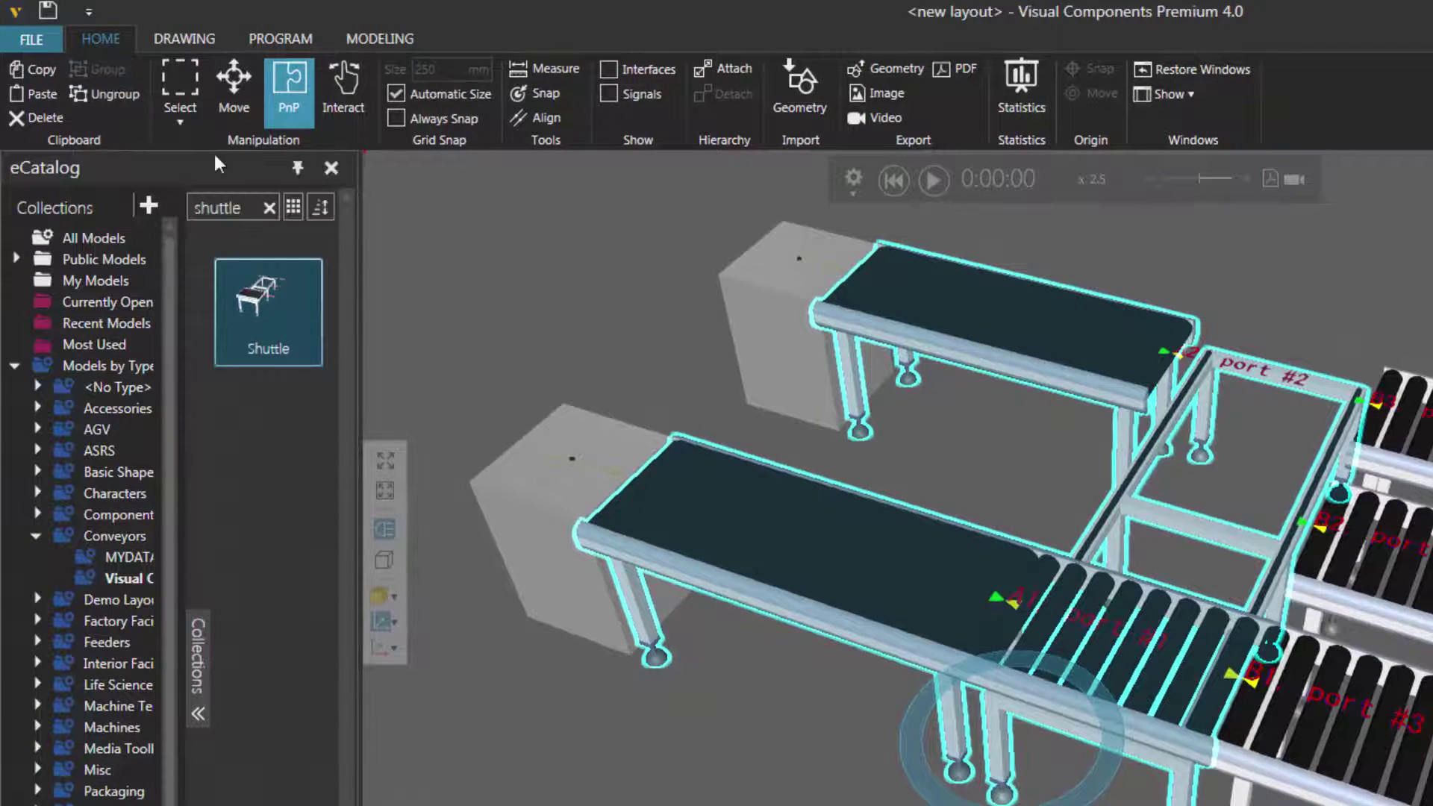
left_click(1017, 466)
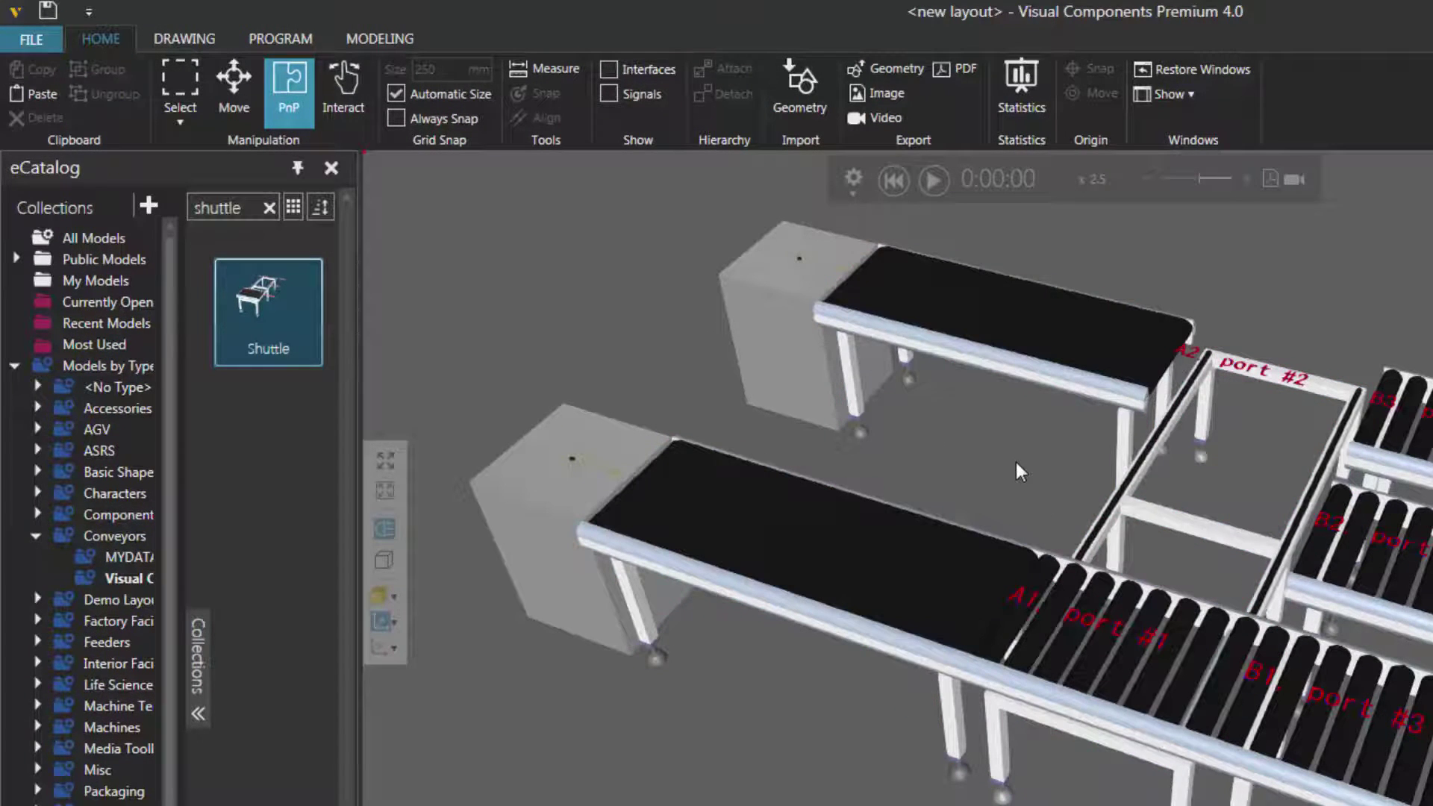
left_click(1121, 670)
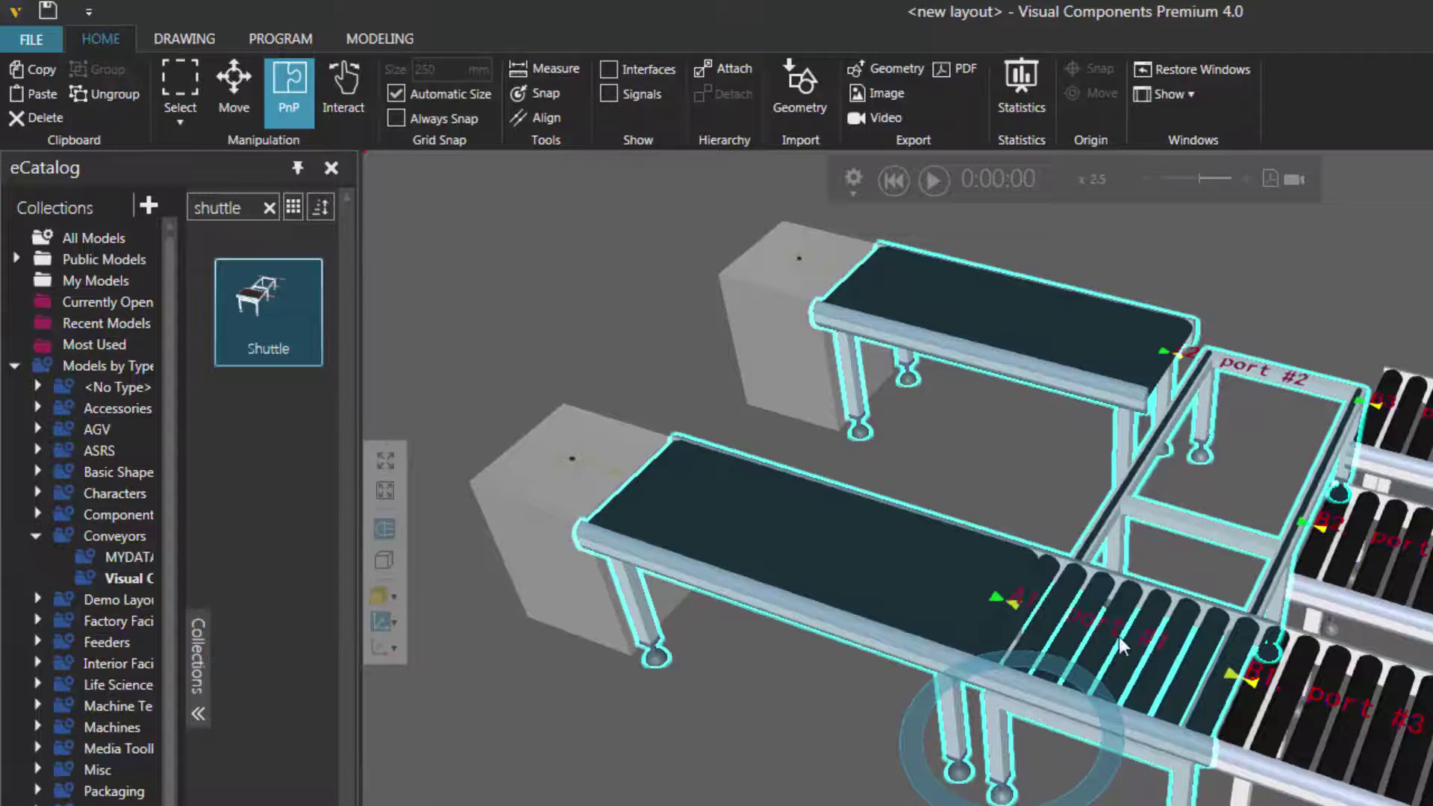
Ungroup the Shuttle conveyor from the feeder group.
left_click(1161, 669)
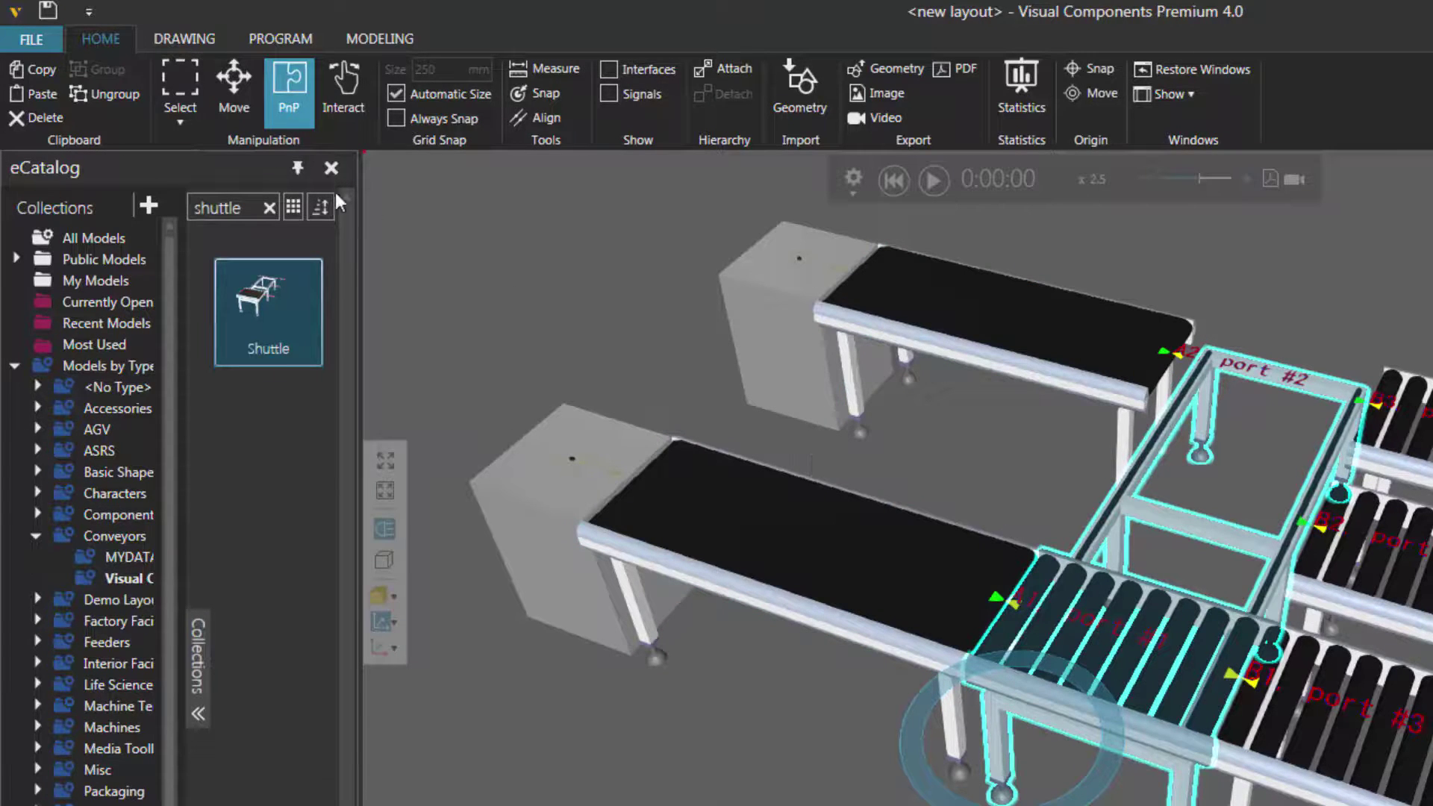
left_click(106, 97)
left_click(958, 478)
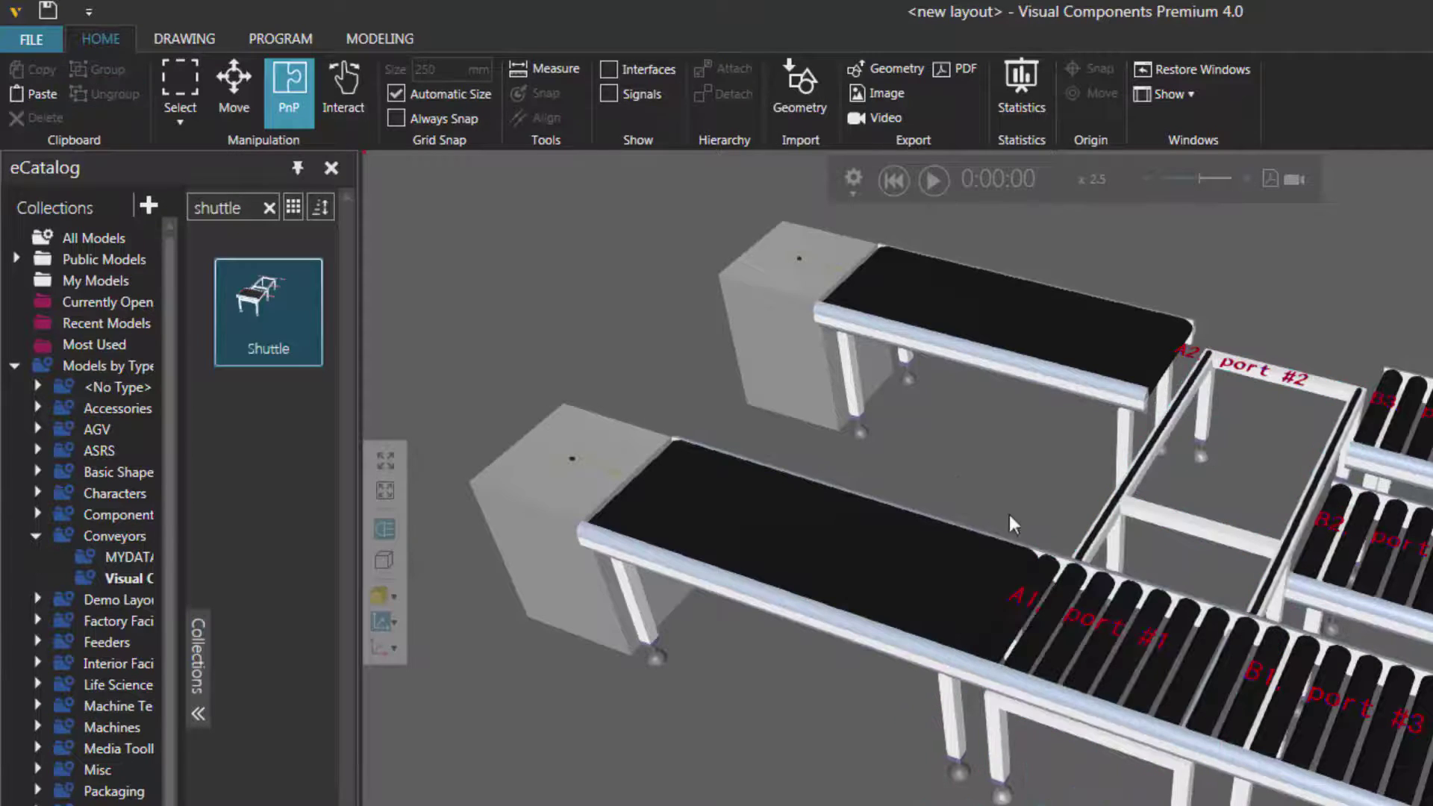
Check that the Shuttle selects alone and the two belt feeders still select as a group.
left_click(1149, 655)
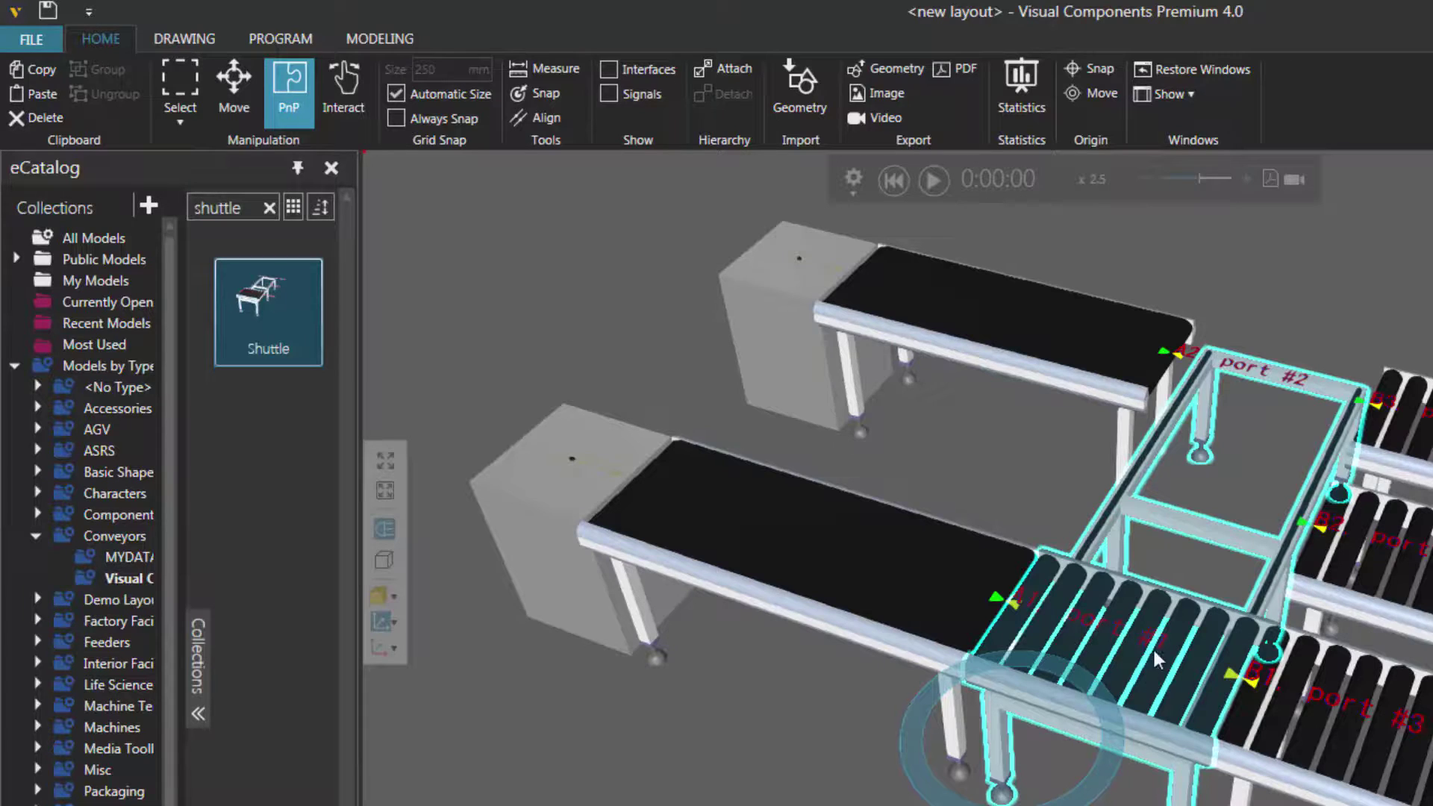
left_click(991, 476)
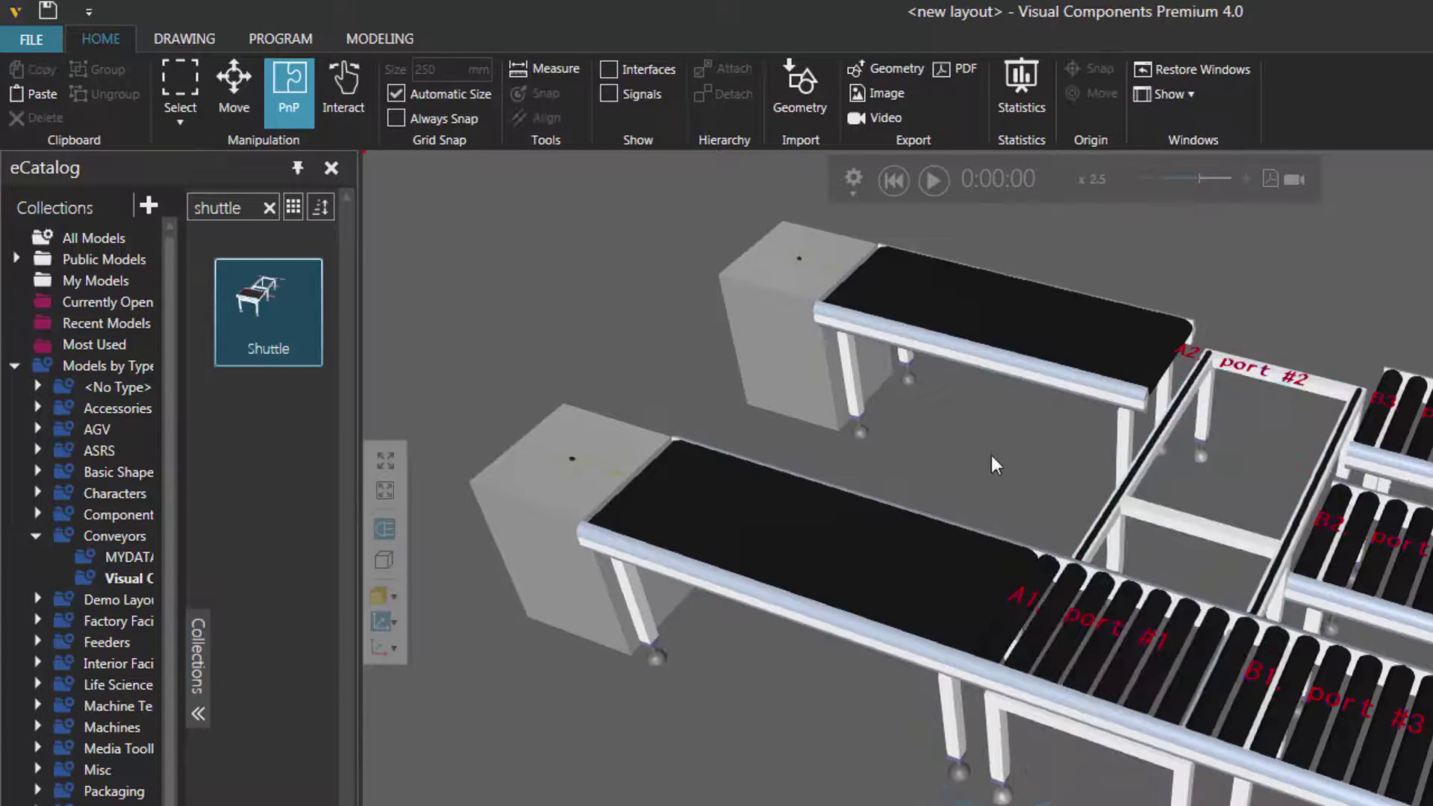
left_click(1018, 342)
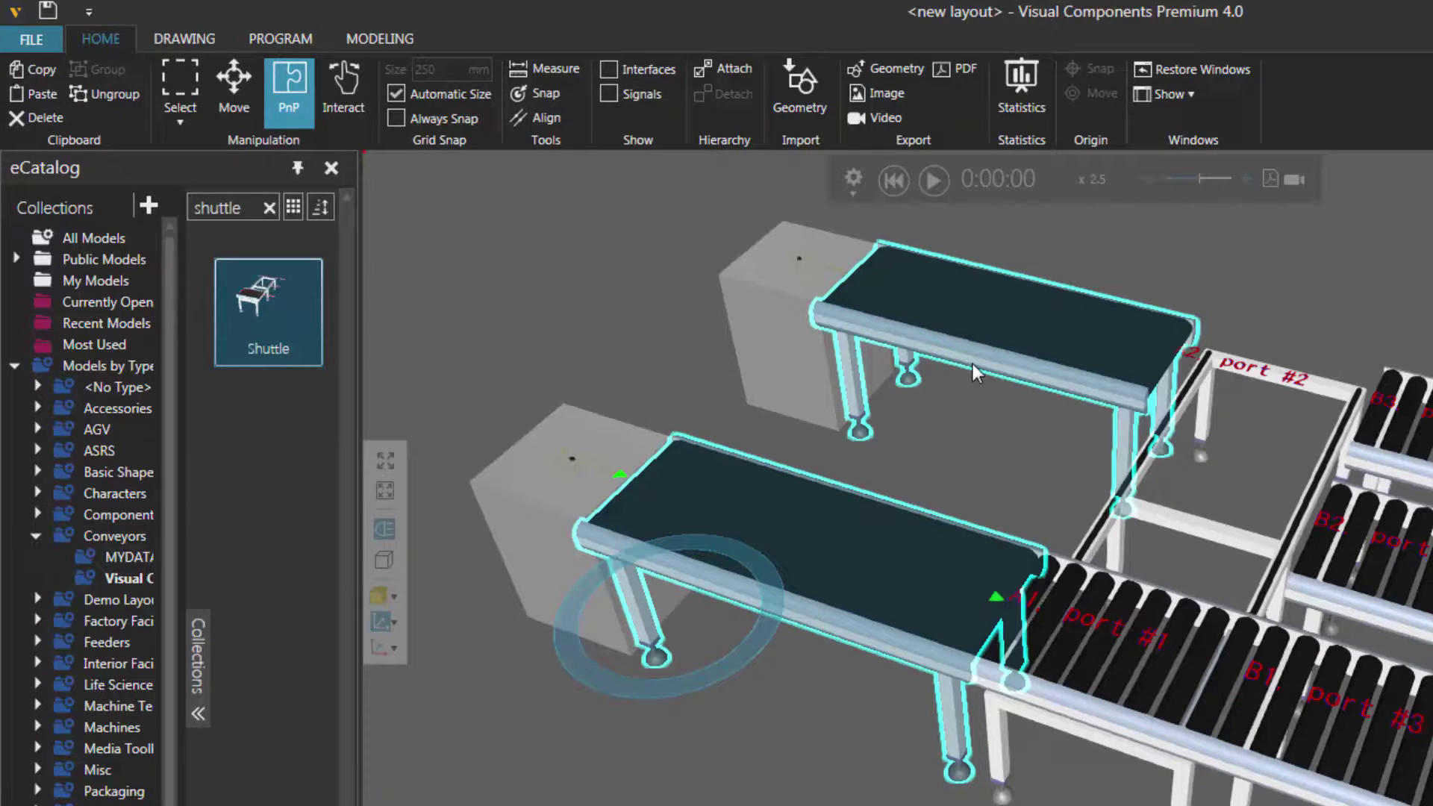
left_click(876, 550)
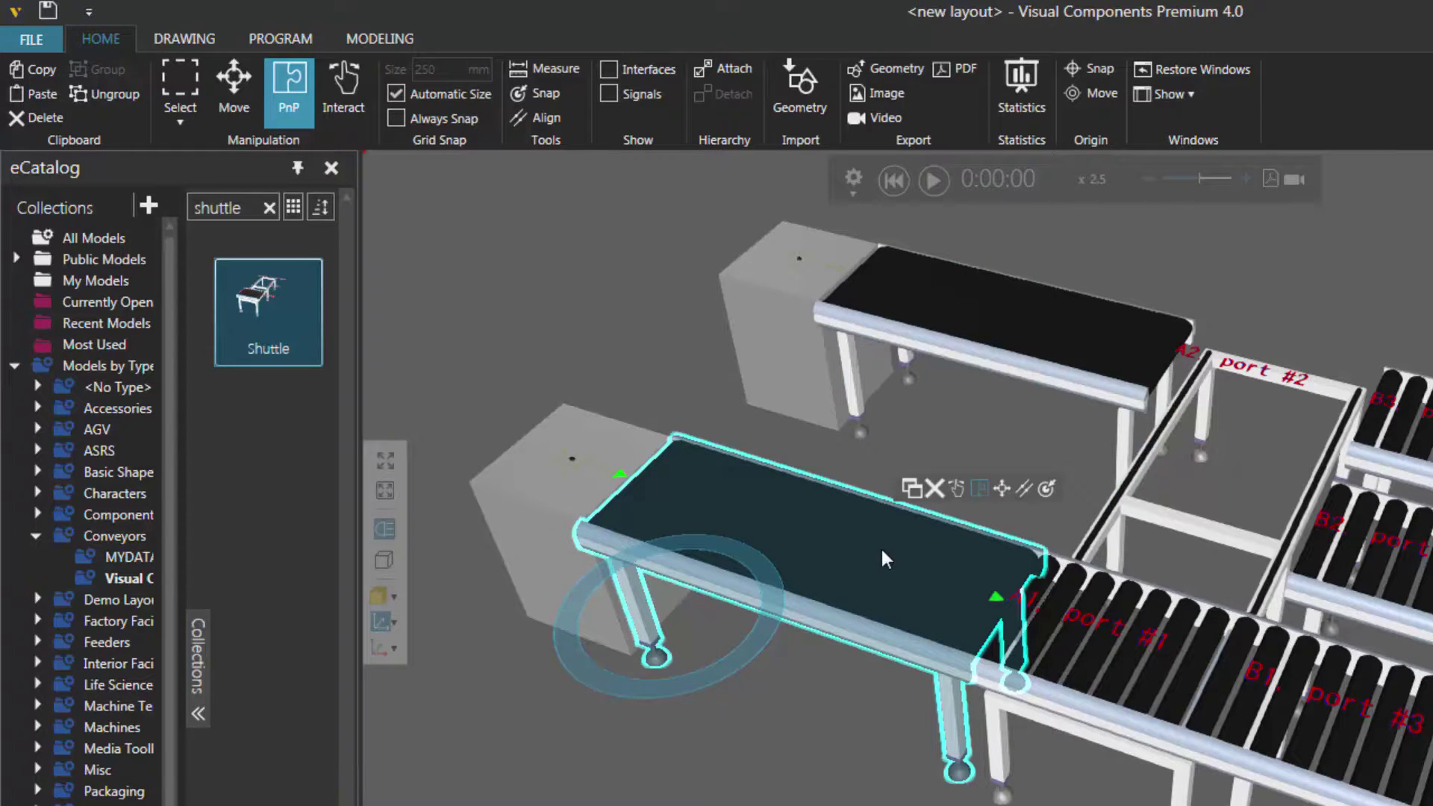